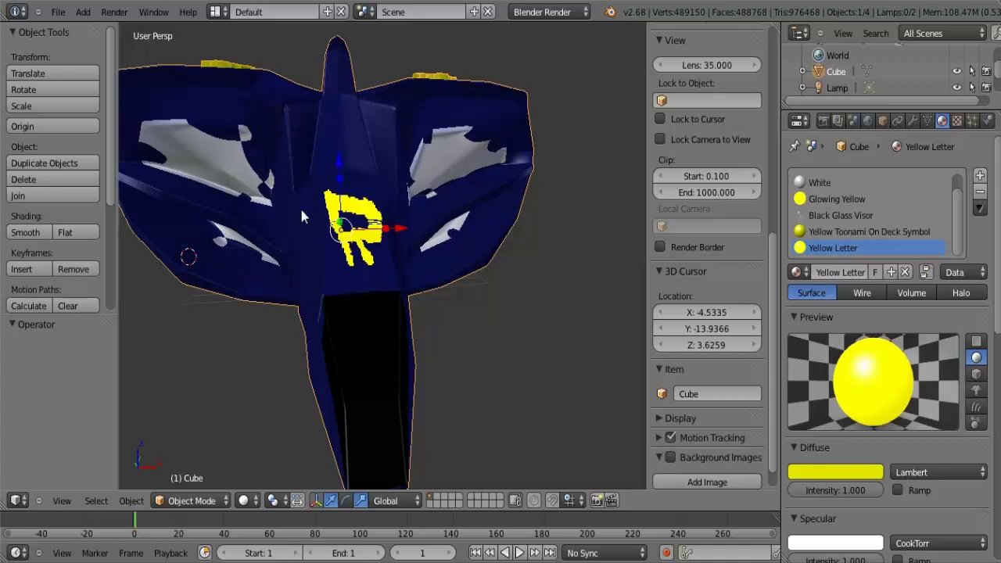
# Step: Examine the blue model all the way around from a low angle, including the yellow letter on its nose
pyautogui.press('KP_6')
pyautogui.press('KP_4')
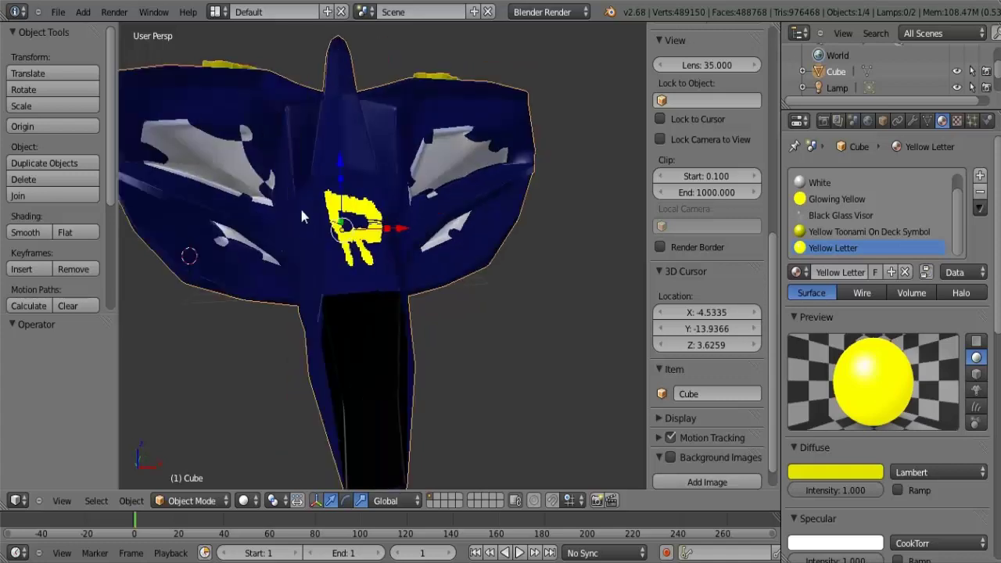
pyautogui.press('KP_4')
pyautogui.press('KP_4')
pyautogui.press('KP_4')
pyautogui.press('KP_4')
pyautogui.press('KP_4')
pyautogui.press('KP_4')
pyautogui.press('KP_4')
pyautogui.press('KP_4')
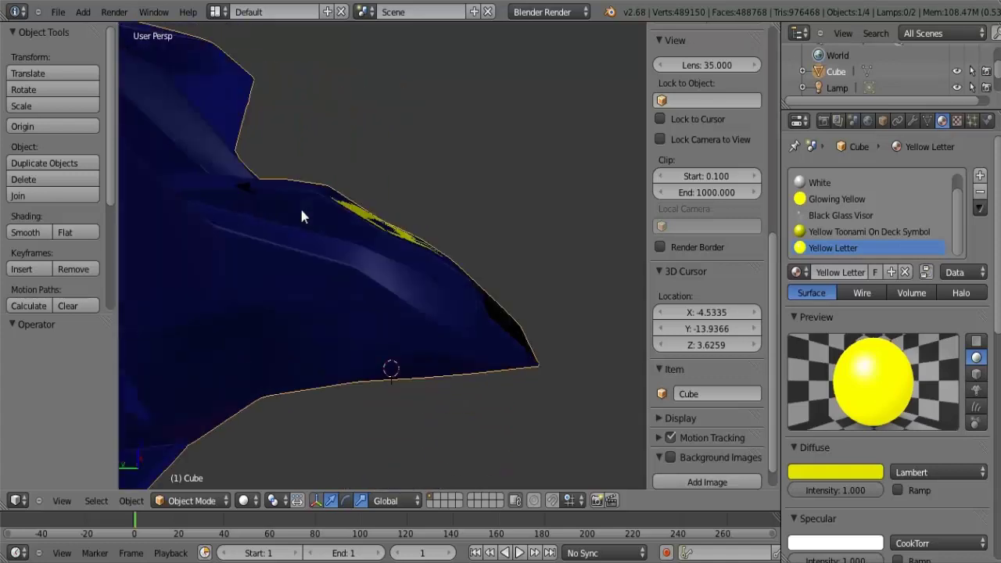
pyautogui.press('KP_4')
pyautogui.press('KP_4')
pyautogui.press('KP_4')
pyautogui.press('KP_4')
pyautogui.press('KP_4')
pyautogui.press('KP_4')
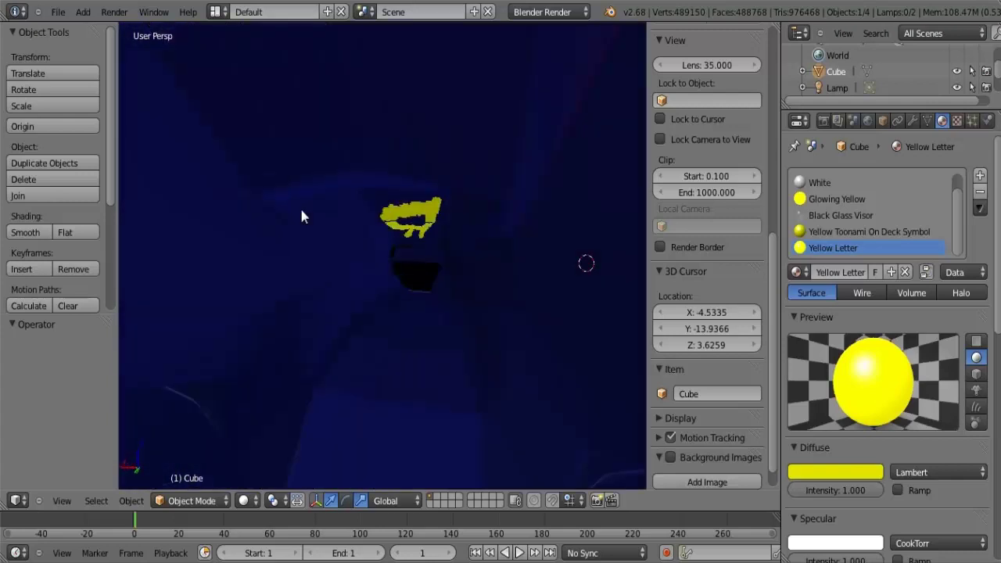
pyautogui.scroll(-8, 302, 211)
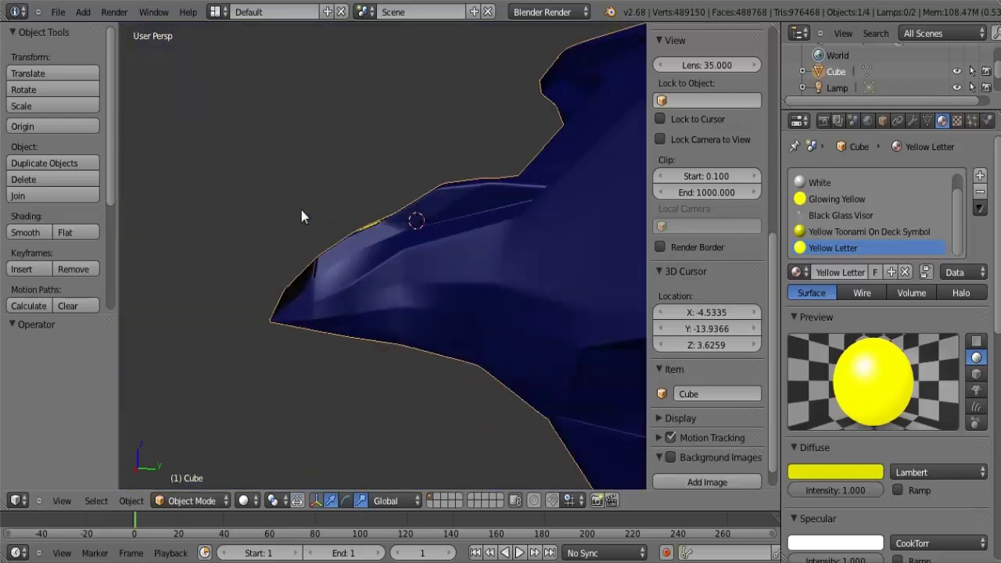
pyautogui.press('KP_4')
pyautogui.press('KP_4')
pyautogui.press('KP_4')
pyautogui.press('KP_4')
pyautogui.press('KP_4')
pyautogui.press('KP_4')
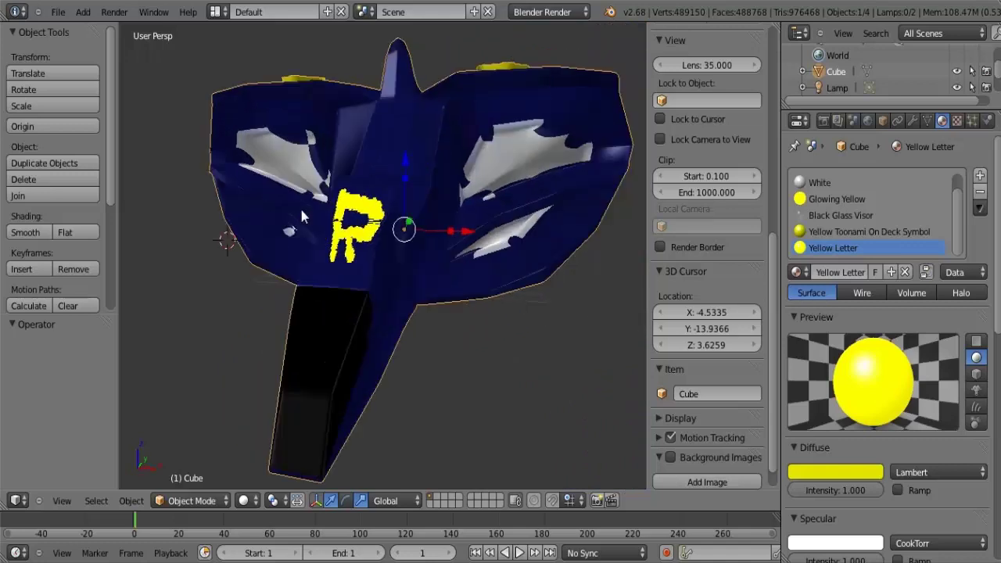
# Step: Examine the nose's side profile and the yellow letter R from the side and from a raised front angle
pyautogui.press('KP_6')
pyautogui.press('KP_6')
pyautogui.press('KP_6')
pyautogui.press('KP_6')
pyautogui.press('KP_6')
pyautogui.press('KP_6')
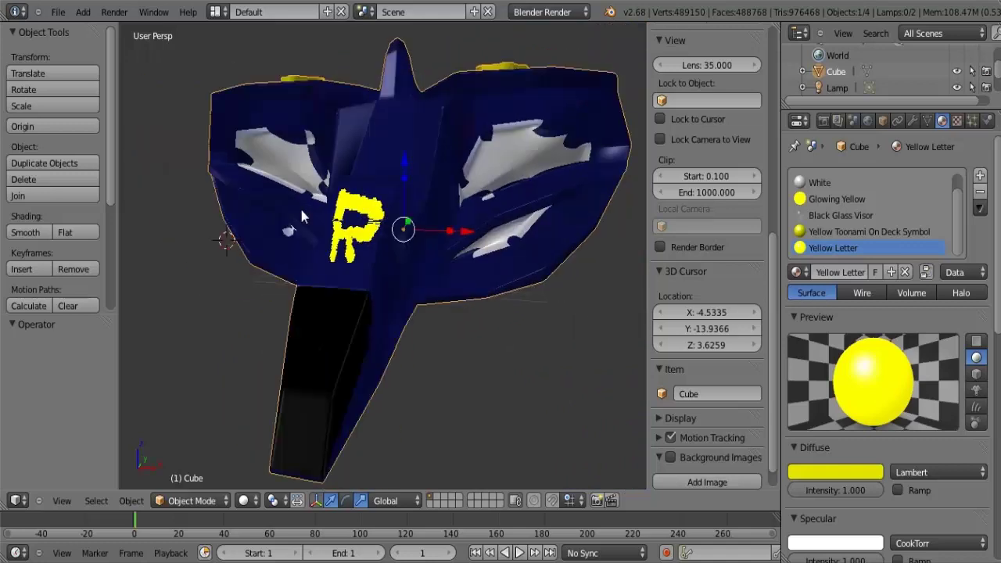
pyautogui.press('KP_6')
pyautogui.press('KP_6')
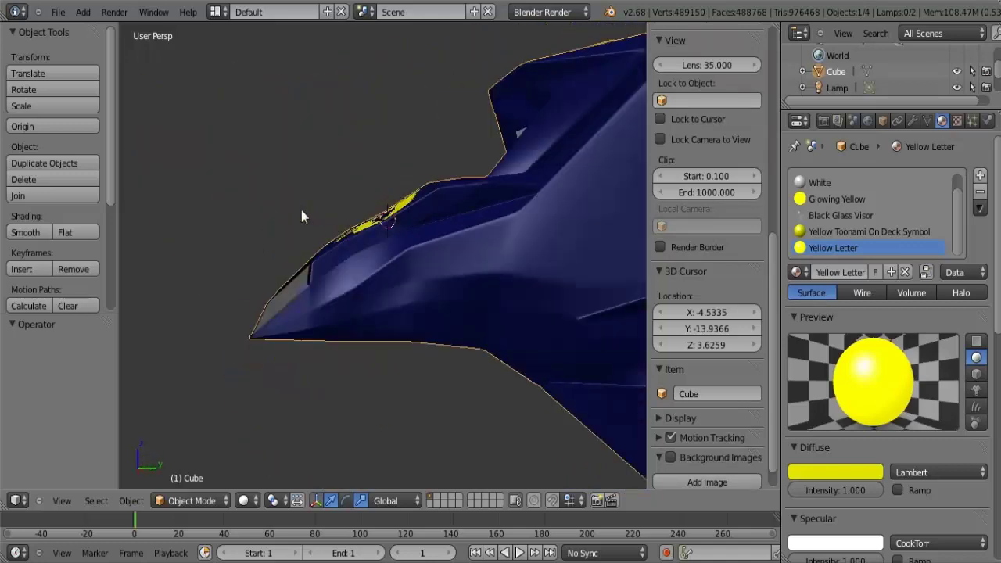
pyautogui.press('KP_8')
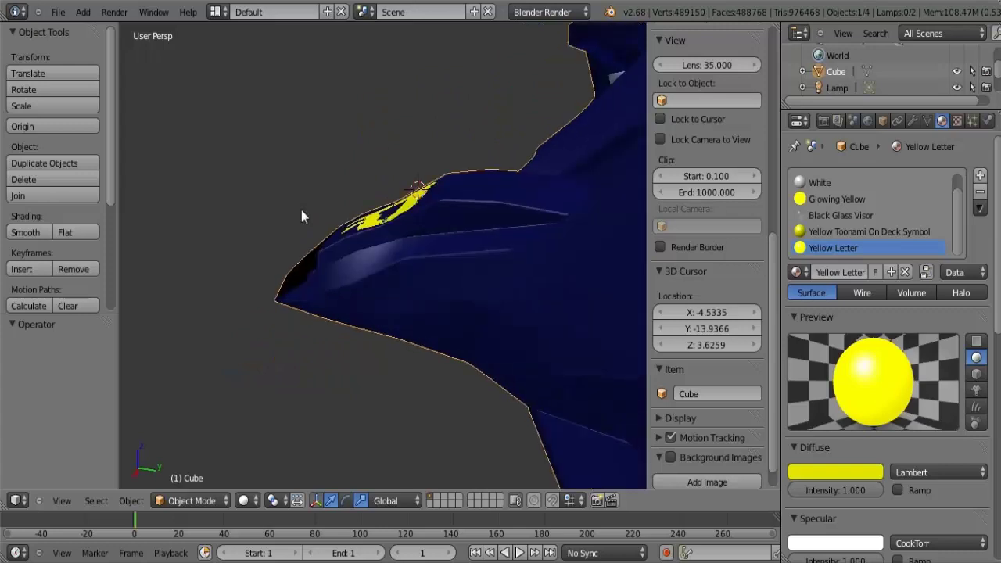
pyautogui.press('KP_8')
pyautogui.press('KP_4')
pyautogui.press('KP_4')
pyautogui.press('KP_4')
pyautogui.press('KP_4')
pyautogui.press('KP_4')
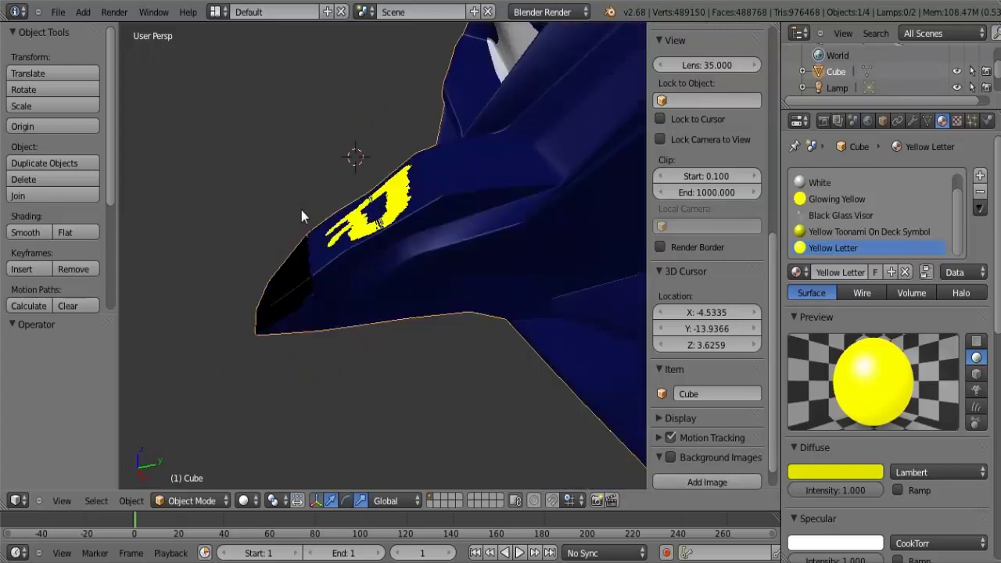
pyautogui.press('KP_4')
pyautogui.press('KP_4')
pyautogui.press('KP_4')
pyautogui.press('KP_4')
pyautogui.press('KP_4')
pyautogui.press('KP_4')
pyautogui.press('KP_4')
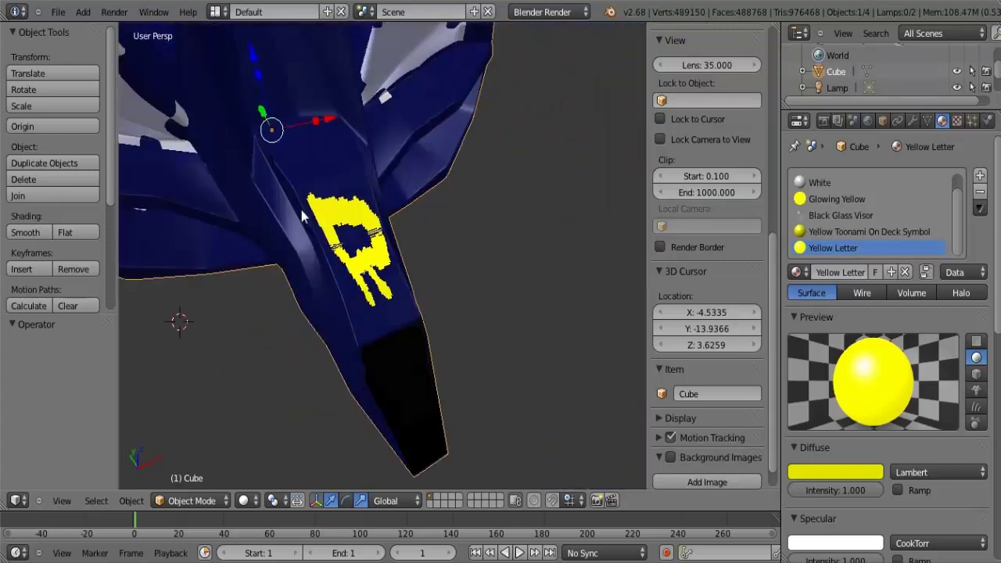
# Step: Inspect the yellow letter in a raised turn around the model, covering the rear and both sides of the nose
pyautogui.press('KP_6')
pyautogui.press('KP_6')
pyautogui.press('KP_6')
pyautogui.press('KP_6')
pyautogui.press('KP_6')
pyautogui.press('KP_6')
pyautogui.press('KP_6')
pyautogui.press('KP_6')
pyautogui.press('KP_6')
pyautogui.press('KP_6')
pyautogui.press('KP_6')
pyautogui.press('KP_6')
pyautogui.press('KP_6')
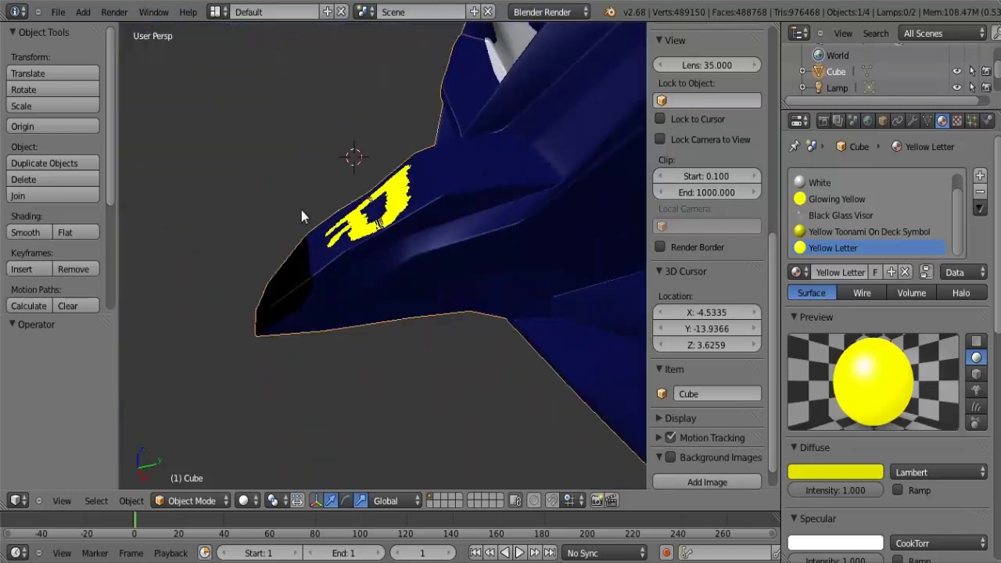
pyautogui.press('KP_6')
pyautogui.press('KP_6')
pyautogui.press('KP_6')
pyautogui.press('KP_6')
pyautogui.press('KP_6')
pyautogui.press('KP_6')
pyautogui.press('KP_6')
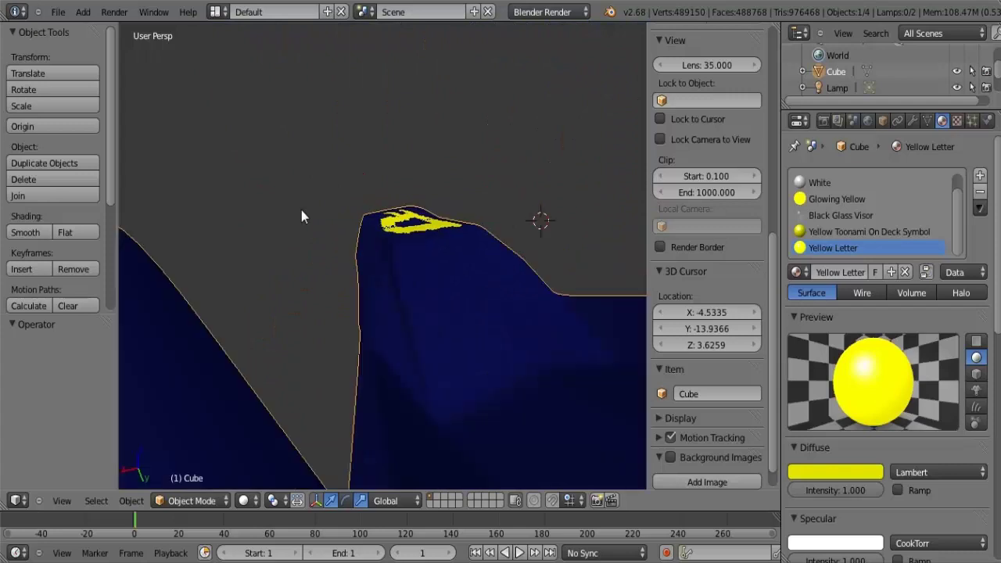
pyautogui.press('KP_6')
pyautogui.press('KP_6')
pyautogui.press('KP_6')
pyautogui.press('KP_6')
pyautogui.press('KP_6')
pyautogui.press('KP_6')
pyautogui.press('KP_6')
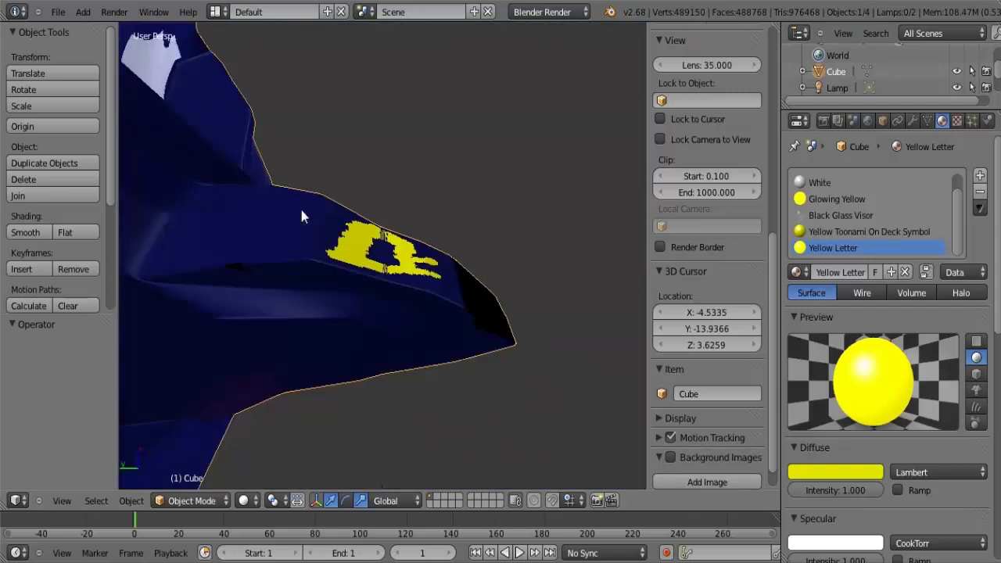
pyautogui.press('KP_6')
pyautogui.press('KP_6')
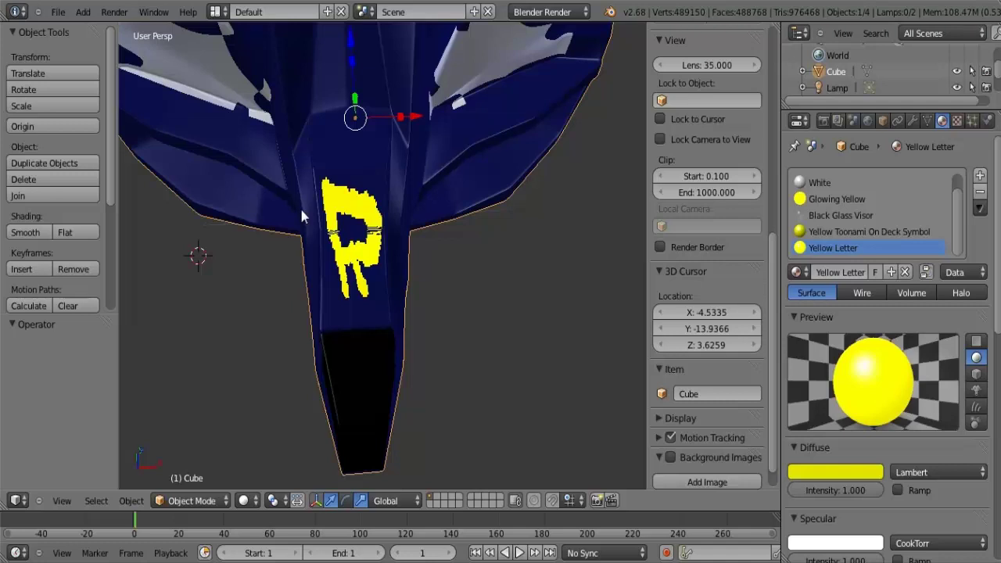
# Step: Compare how the yellow letter R sits on the nose from a raised front view and a low front view
pyautogui.moveTo(299, 206); pyautogui.dragTo(431, 274, button='middle')
pyautogui.moveTo(301, 210); pyautogui.dragTo(145, 197, button='middle')
pyautogui.press('KP_6')
pyautogui.press('KP_6')
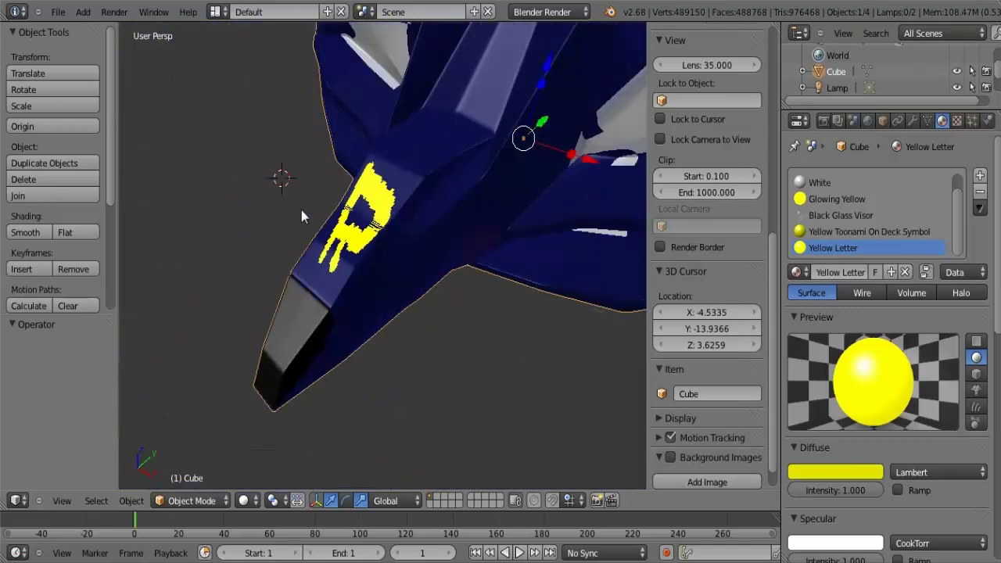
pyautogui.press('KP_4')
pyautogui.press('KP_4')
pyautogui.press('KP_4')
pyautogui.press('KP_4')
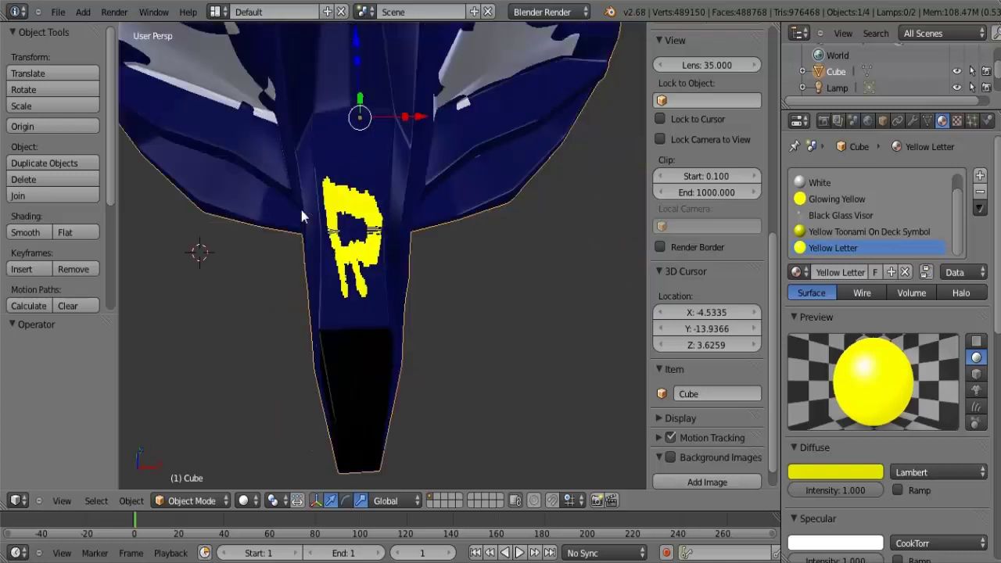
pyautogui.press('KP_2')
pyautogui.press('KP_2')
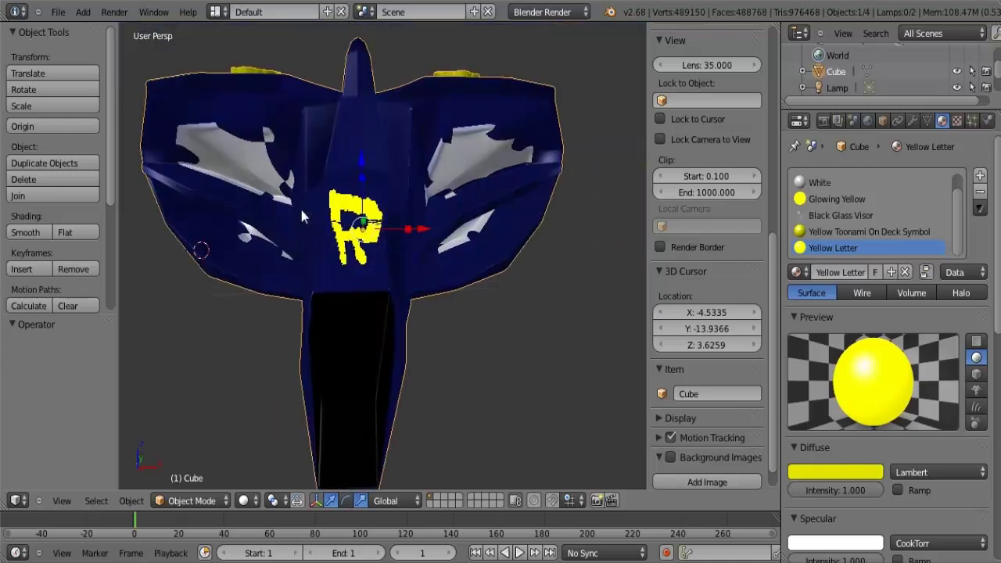
pyautogui.press('KP_6')
pyautogui.press('KP_4')
pyautogui.press('KP_4')
pyautogui.press('KP_4')
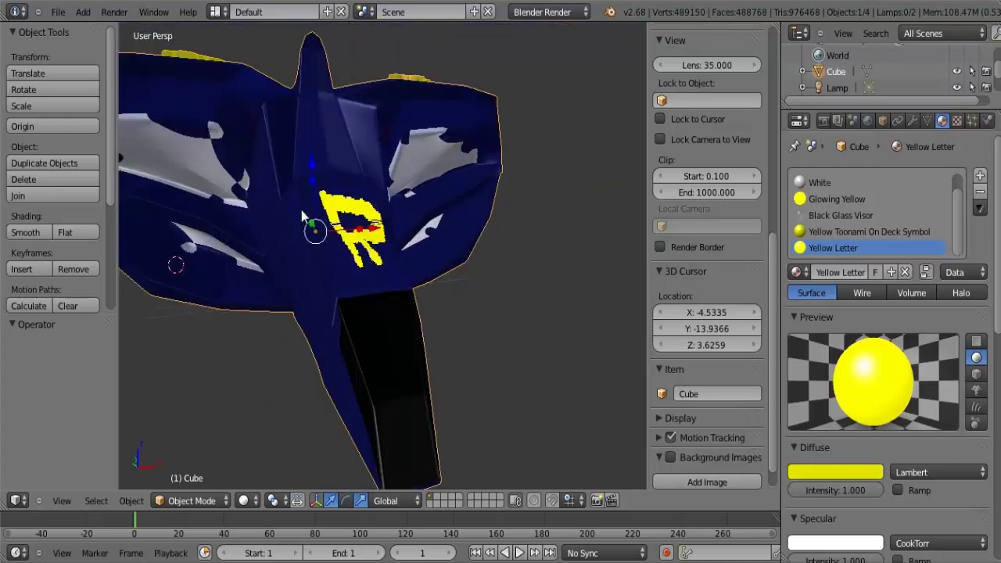
pyautogui.press('KP_6')
pyautogui.press('KP_6')
pyautogui.press('KP_6')
pyautogui.press('KP_6')
pyautogui.press('KP_6')
pyautogui.press('KP_6')
pyautogui.press('KP_6')
pyautogui.press('KP_6')
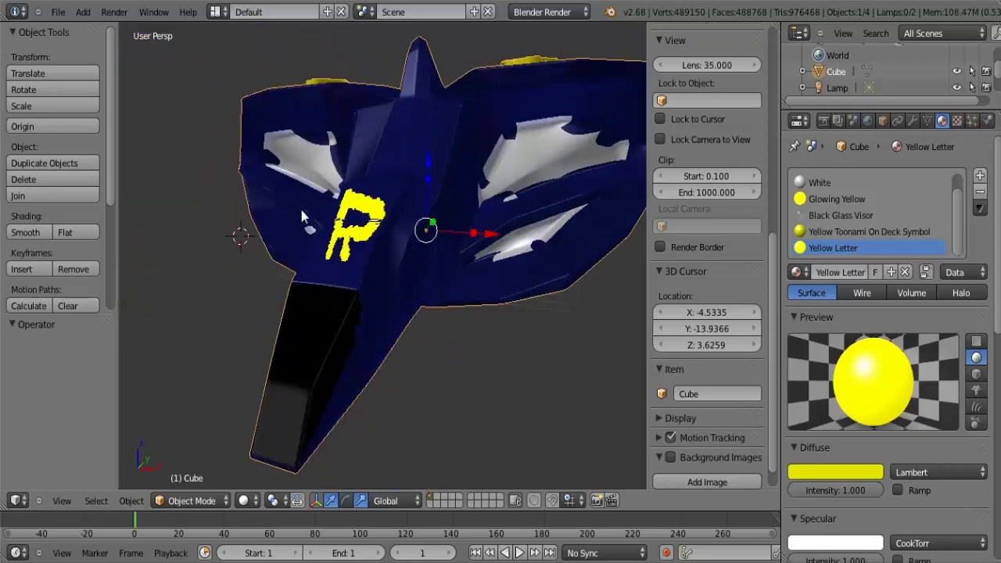
# Step: Check the yellow letter and the black visor from above, alternating between the two sides of the nose
pyautogui.press('KP_8')
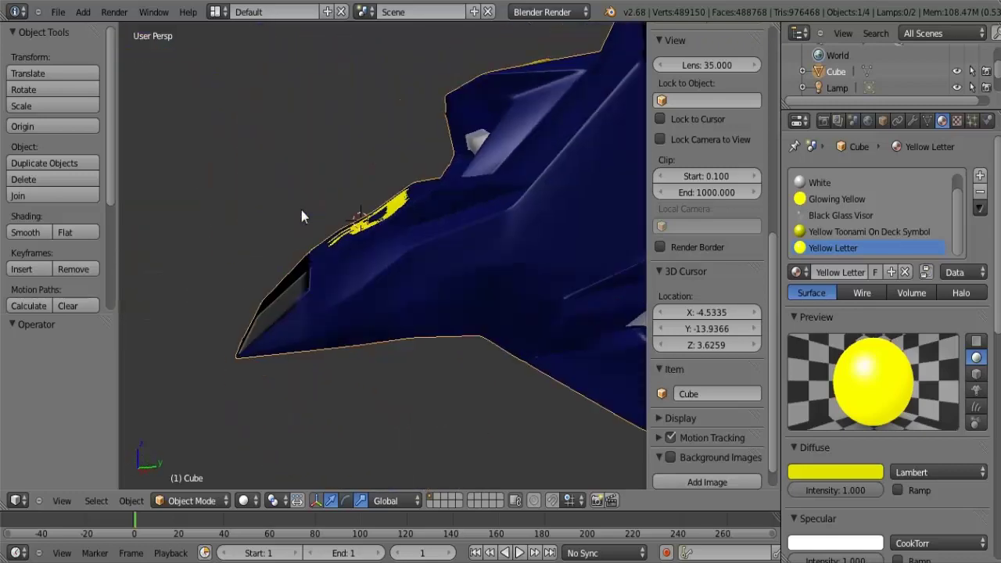
pyautogui.press('KP_8')
pyautogui.press('KP_8')
pyautogui.press('KP_4')
pyautogui.press('KP_4')
pyautogui.press('KP_4')
pyautogui.press('KP_4')
pyautogui.press('KP_4')
pyautogui.press('KP_4')
pyautogui.press('KP_4')
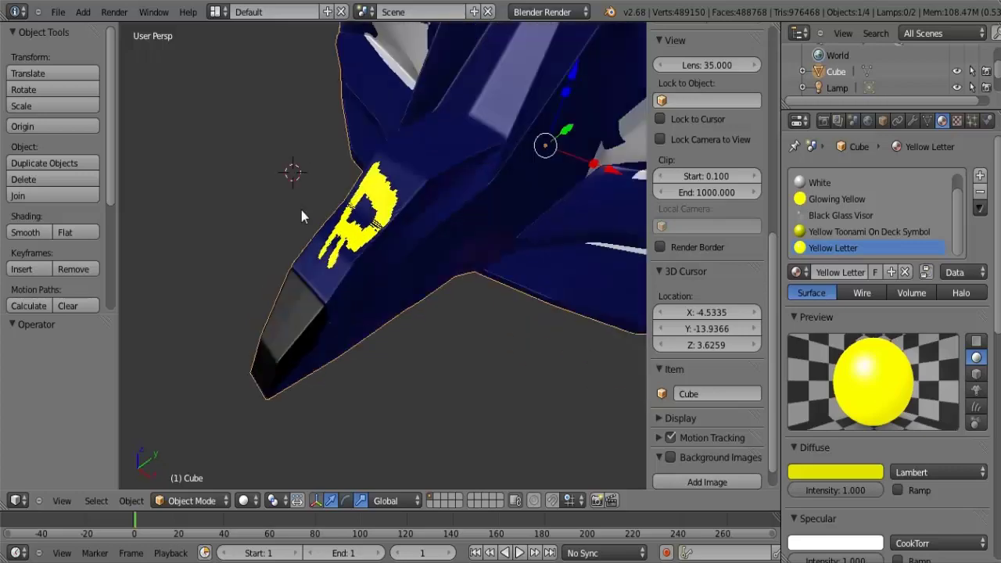
pyautogui.press('KP_4')
pyautogui.press('KP_4')
pyautogui.press('KP_4')
pyautogui.press('KP_4')
pyautogui.press('KP_4')
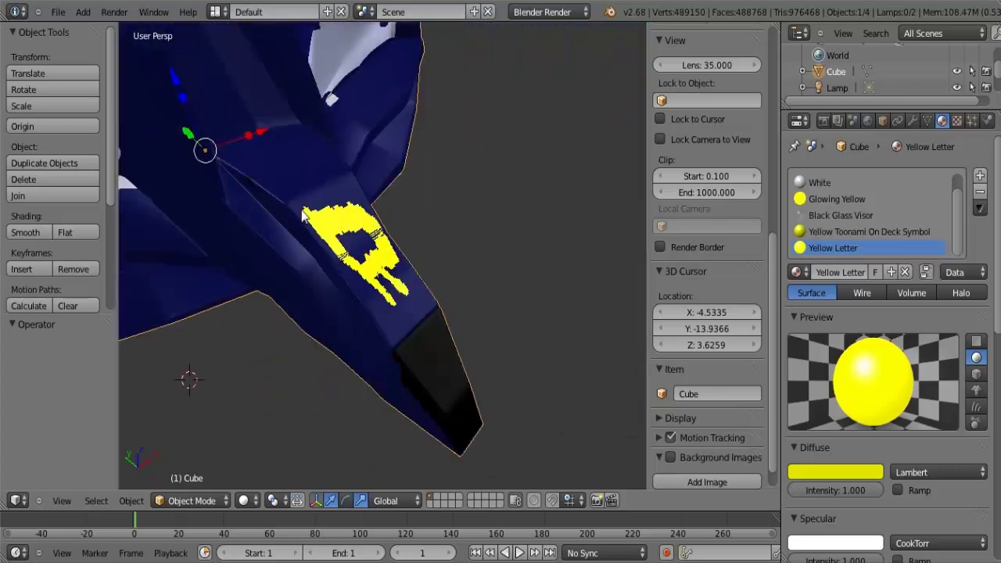
pyautogui.press('KP_6')
pyautogui.press('KP_6')
pyautogui.press('KP_6')
pyautogui.press('KP_6')
pyautogui.press('KP_6')
pyautogui.press('KP_6')
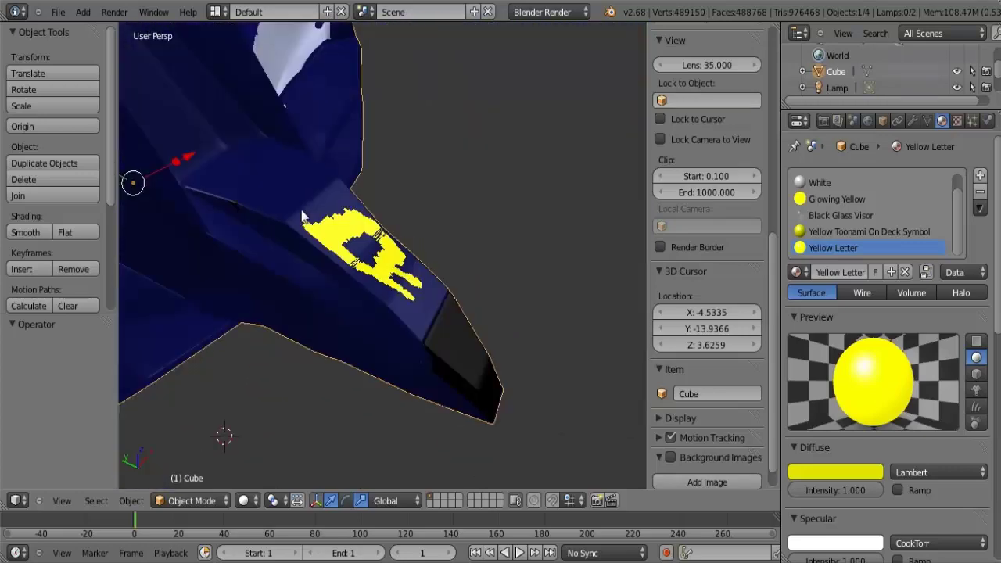
pyautogui.press('KP_6')
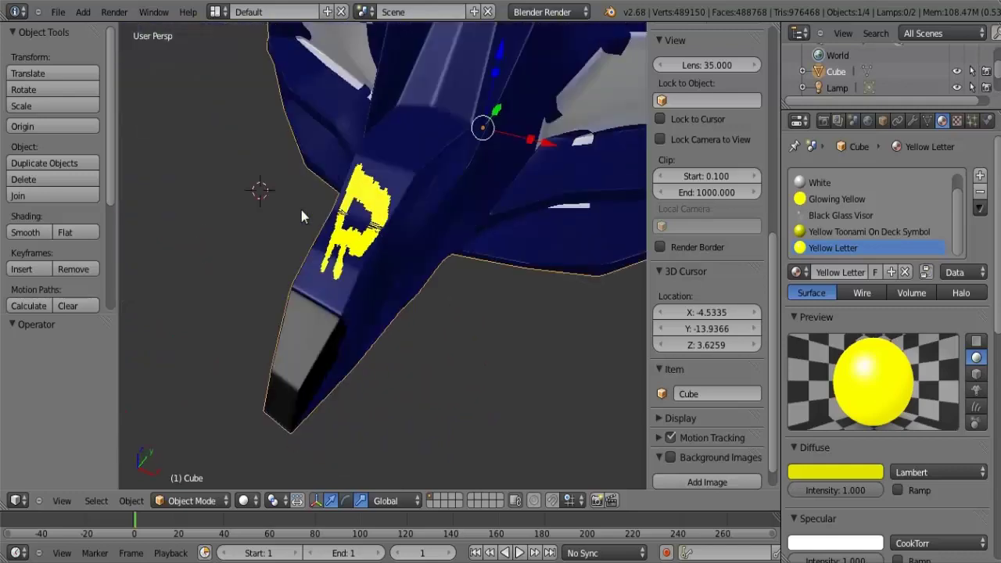
# Step: Review the letter's shape along the nose from a low side angle round to a raised front corner
pyautogui.press('KP_2')
pyautogui.press('KP_2')
pyautogui.press('KP_2')
pyautogui.press('KP_6')
pyautogui.press('KP_6')
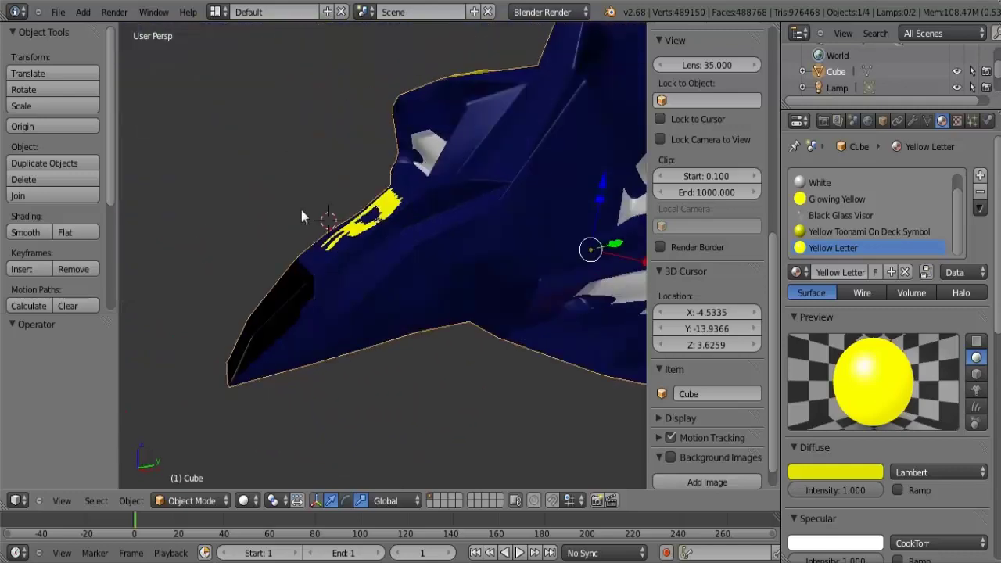
pyautogui.press('KP_4')
pyautogui.press('KP_4')
pyautogui.press('KP_4')
pyautogui.press('KP_4')
pyautogui.press('KP_4')
pyautogui.press('KP_4')
pyautogui.press('KP_4')
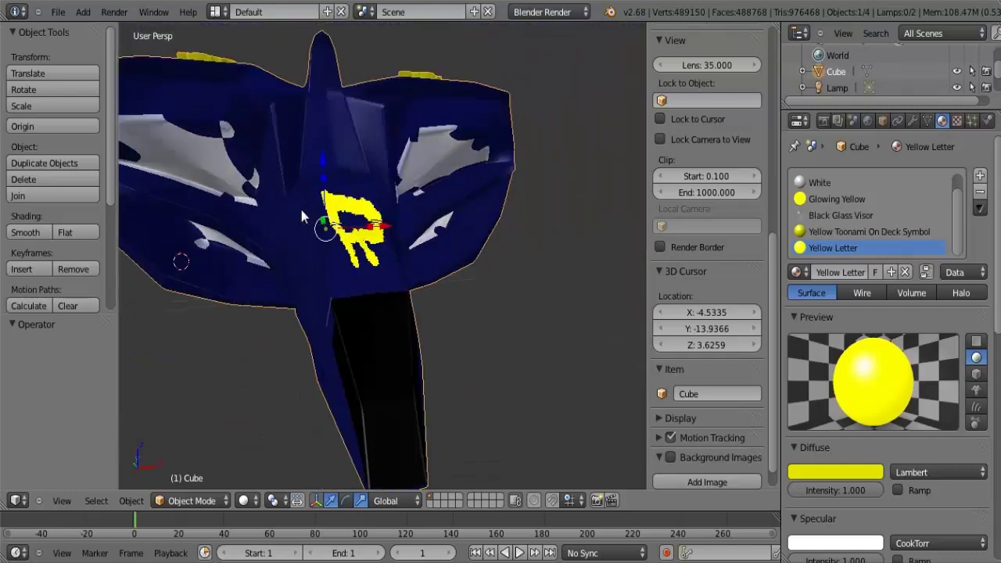
pyautogui.press('KP_8')
pyautogui.press('KP_8')
pyautogui.press('KP_8')
pyautogui.press('KP_8')
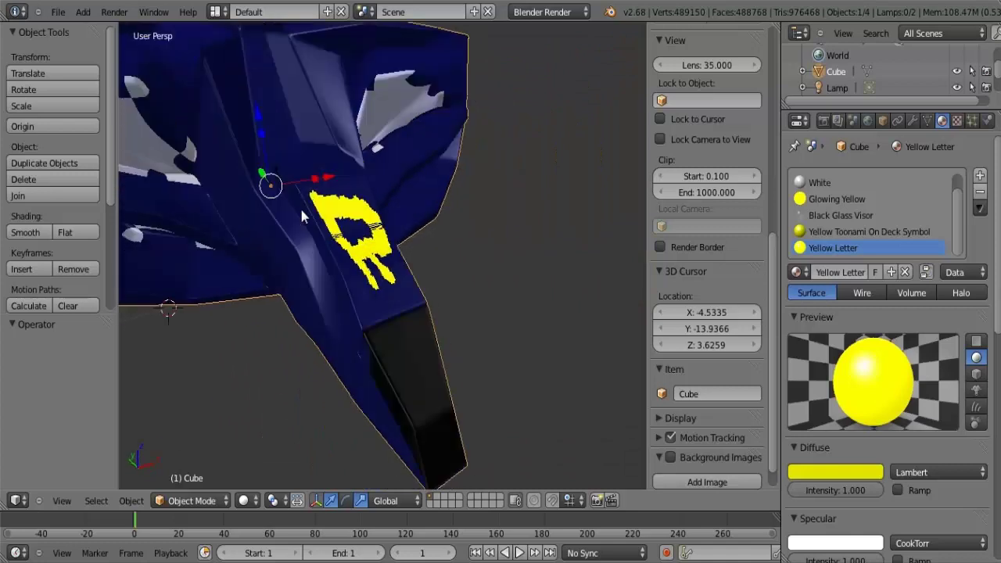
# Step: Examine the nose's bare side profile and the yellow letter from the raised front round to the rear
pyautogui.press('KP_3')
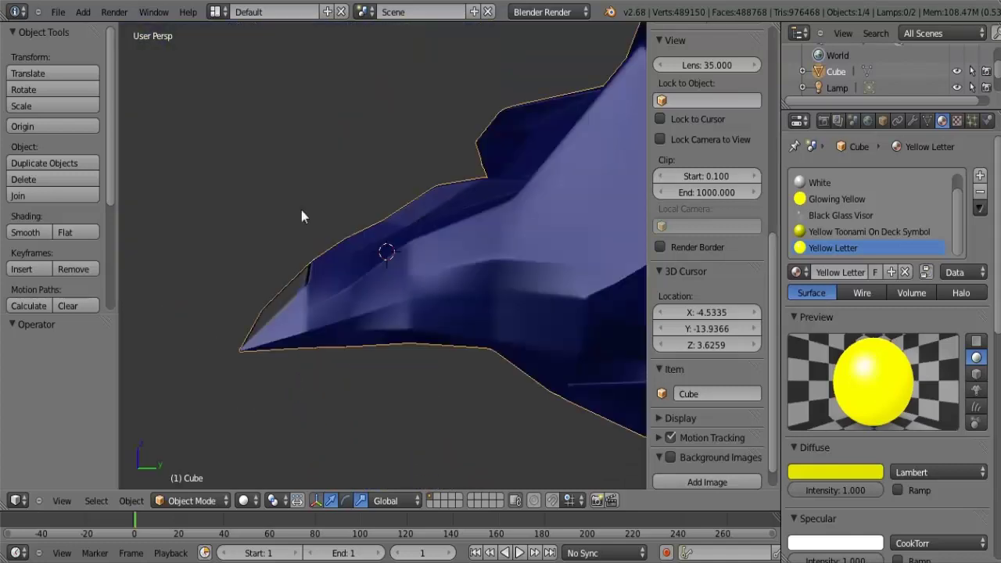
pyautogui.press('KP_4')
pyautogui.press('KP_4')
pyautogui.press('KP_6')
pyautogui.press('KP_4')
pyautogui.press('KP_4')
pyautogui.press('KP_4')
pyautogui.press('KP_4')
pyautogui.press('KP_4')
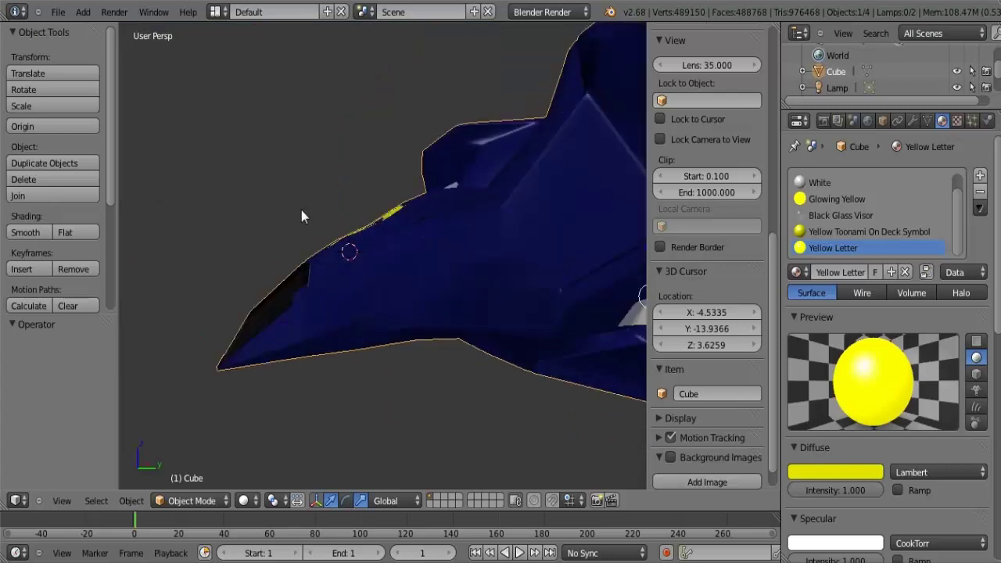
pyautogui.moveTo(301, 209); pyautogui.dragTo(300, 206, button='middle')
pyautogui.press('KP_8')
pyautogui.press('KP_8')
pyautogui.press('KP_8')
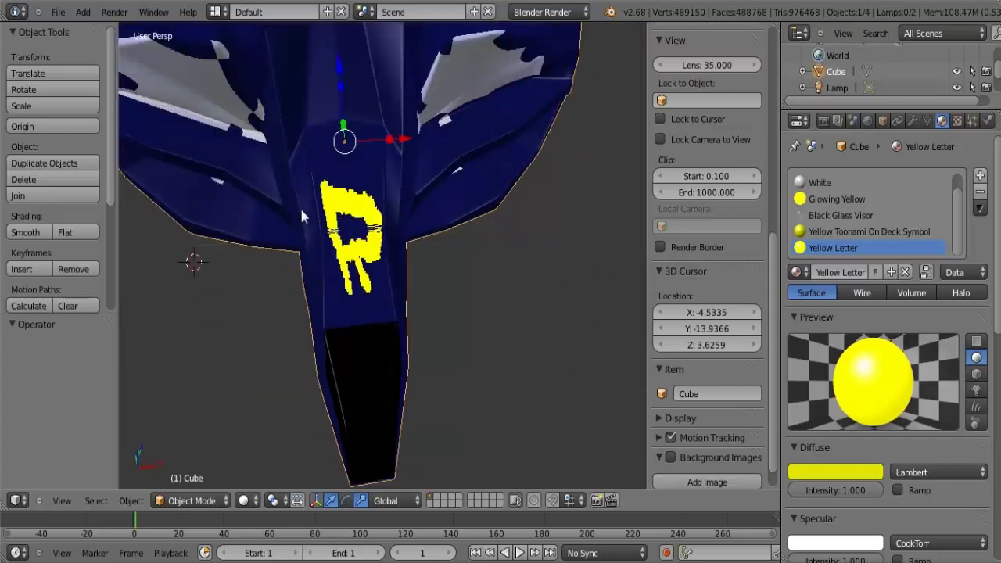
pyautogui.press('KP_6')
pyautogui.press('KP_6')
pyautogui.press('KP_6')
pyautogui.press('KP_6')
pyautogui.press('KP_6')
pyautogui.press('KP_6')
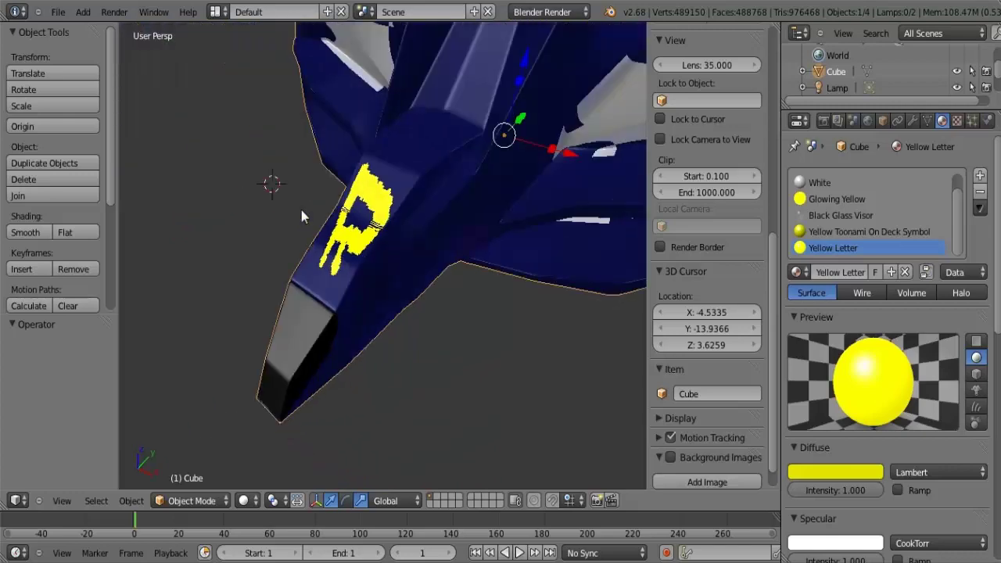
pyautogui.press('KP_6')
pyautogui.press('KP_6')
pyautogui.press('KP_6')
pyautogui.press('KP_6')
pyautogui.press('KP_6')
pyautogui.press('KP_6')
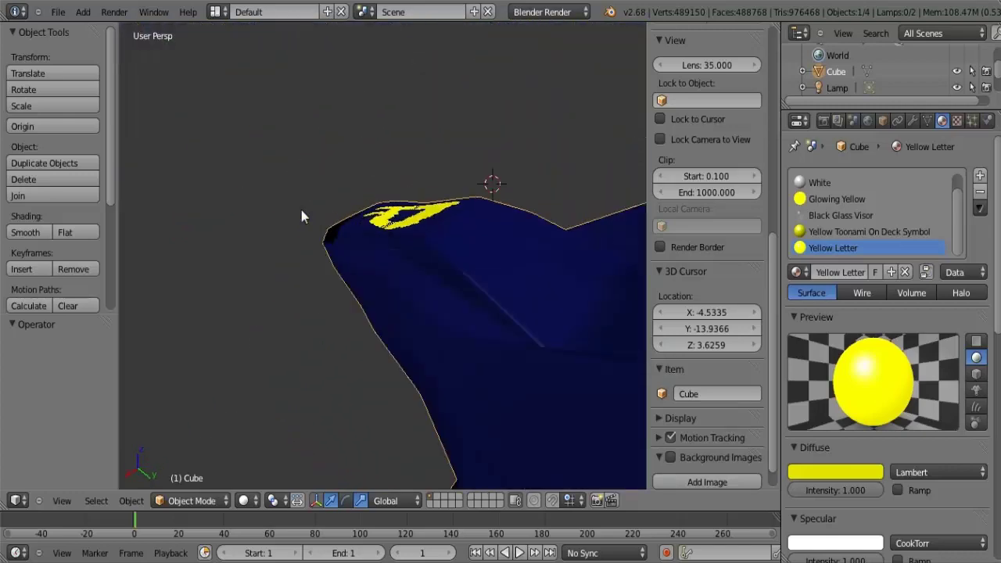
# Step: Examine the yellow letter and the surrounding nose surface from the low side round to the raised front
pyautogui.press('KP_6')
pyautogui.press('KP_6')
pyautogui.press('KP_6')
pyautogui.press('KP_6')
pyautogui.press('KP_6')
pyautogui.press('KP_6')
pyautogui.press('KP_6')
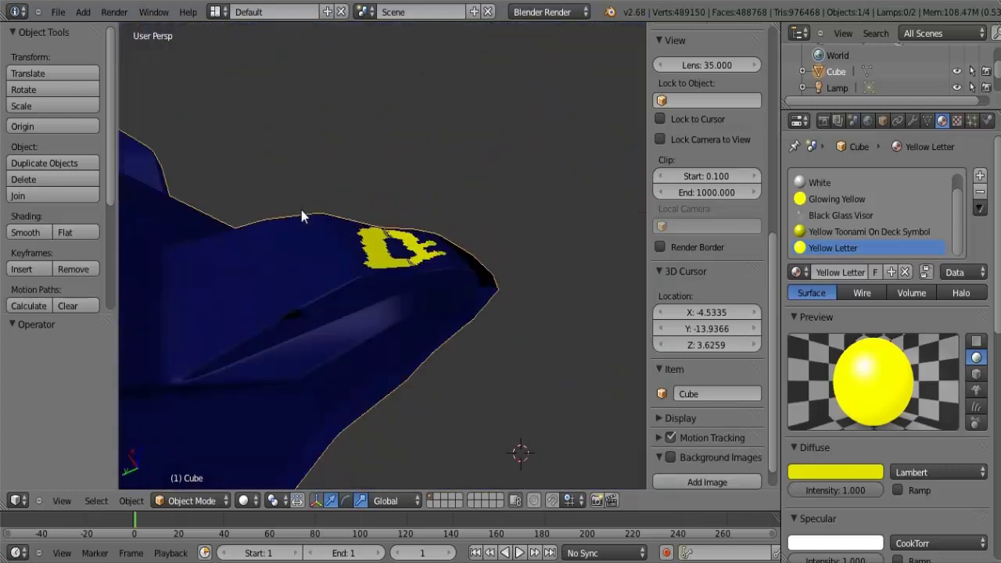
pyautogui.press('KP_6')
pyautogui.press('KP_6')
pyautogui.press('KP_6')
pyautogui.press('KP_6')
pyautogui.press('KP_6')
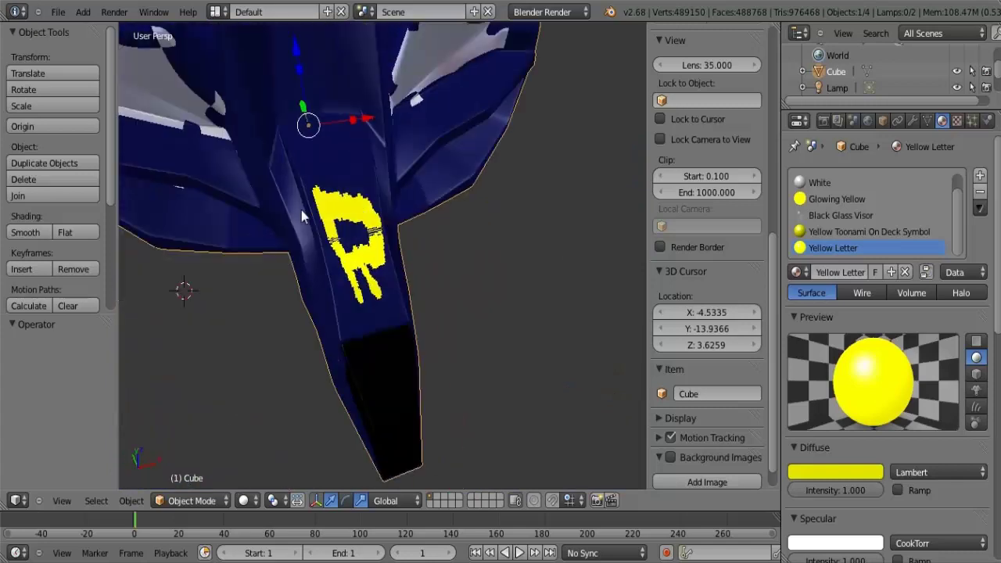
# Step: Check the black visor and the nose's outline from the front corner past the side to the rear
pyautogui.moveTo(301, 210); pyautogui.dragTo(300, 212, button='middle')
pyautogui.press('KP_6')
pyautogui.press('KP_6')
pyautogui.press('KP_6')
pyautogui.press('KP_6')
pyautogui.press('KP_6')
pyautogui.press('KP_6')
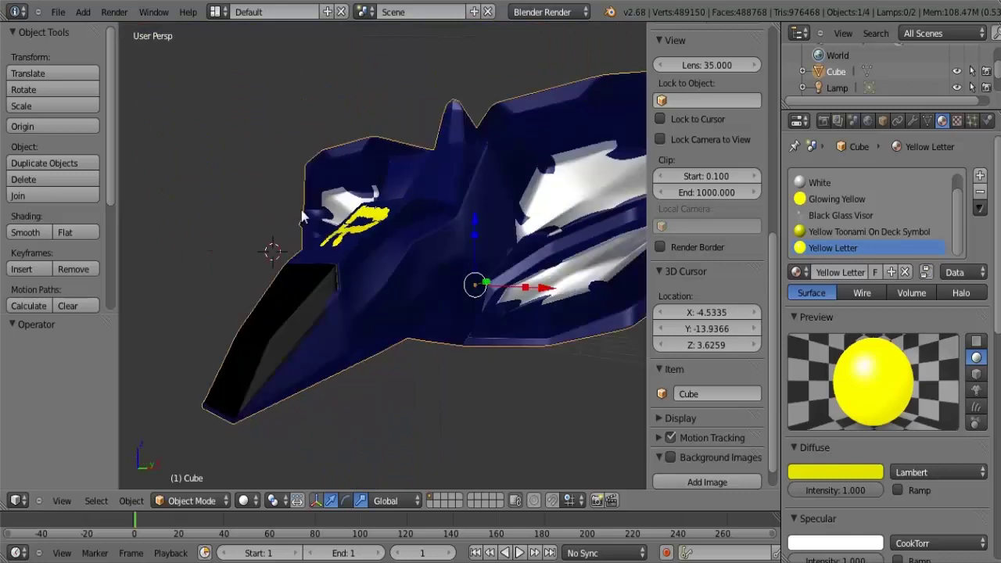
pyautogui.press('KP_6')
pyautogui.press('KP_6')
pyautogui.press('KP_6')
pyautogui.press('KP_6')
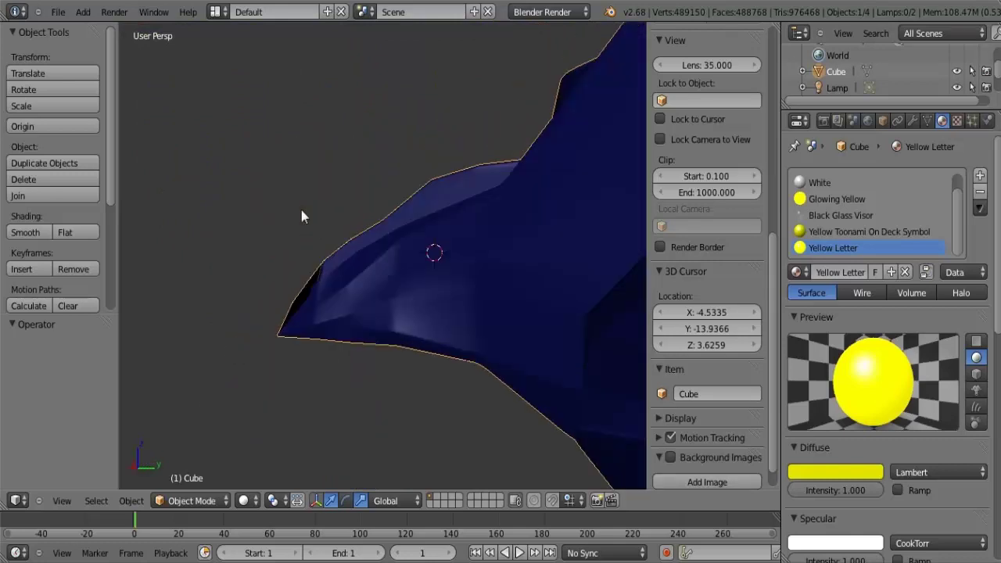
pyautogui.press('KP_6')
pyautogui.press('KP_6')
pyautogui.press('KP_6')
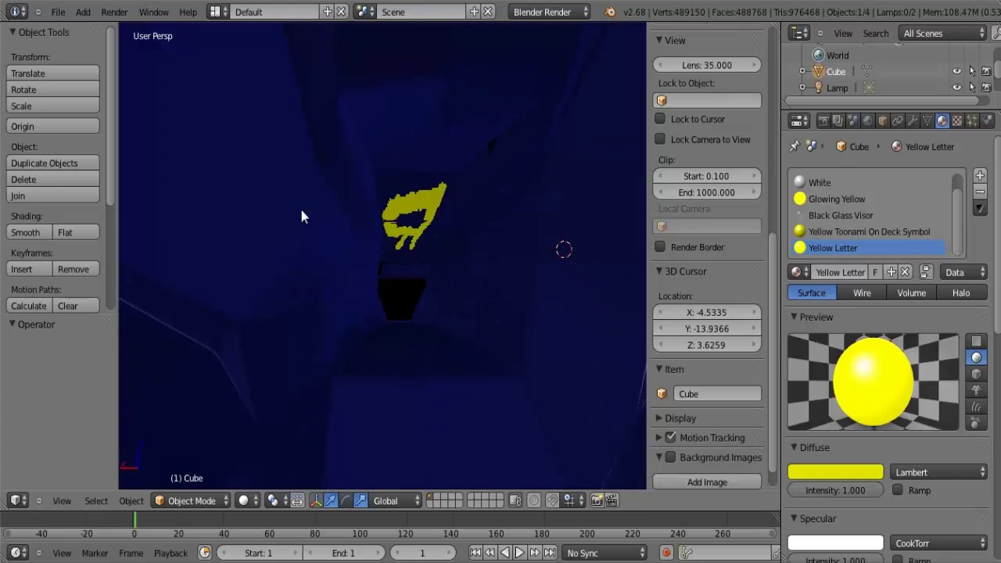
# Step: Examine the white engine sections at the back of the whole model from straight behind and slightly above
pyautogui.scroll(-11, 301, 217)
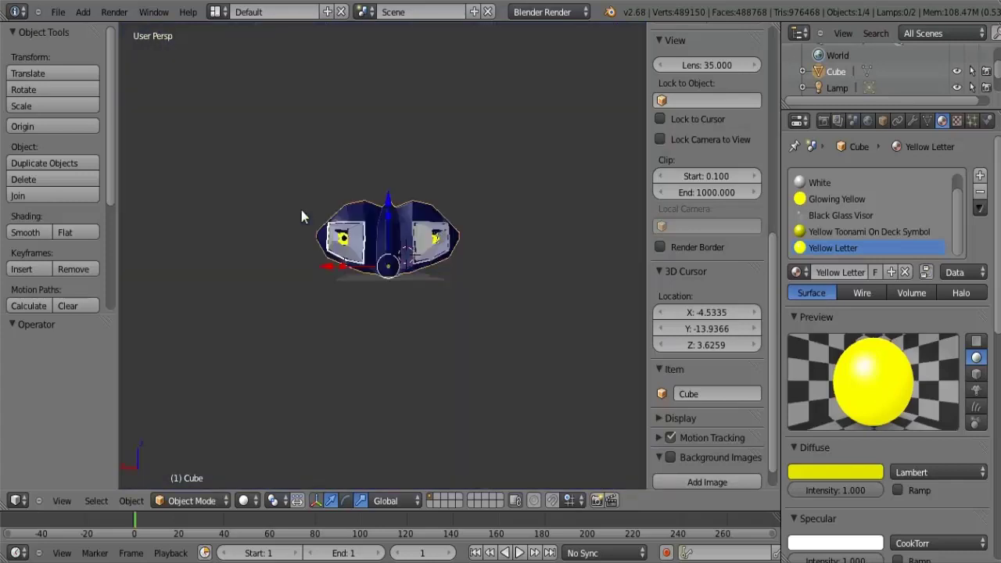
pyautogui.scroll(8, 301, 210)
pyautogui.scroll(-2, 301, 211)
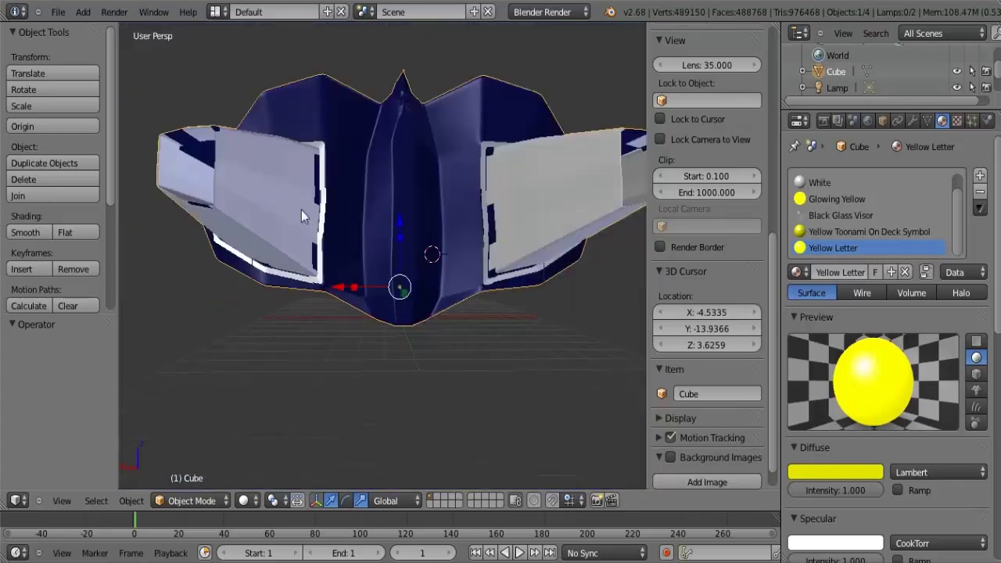
pyautogui.press('KP_8')
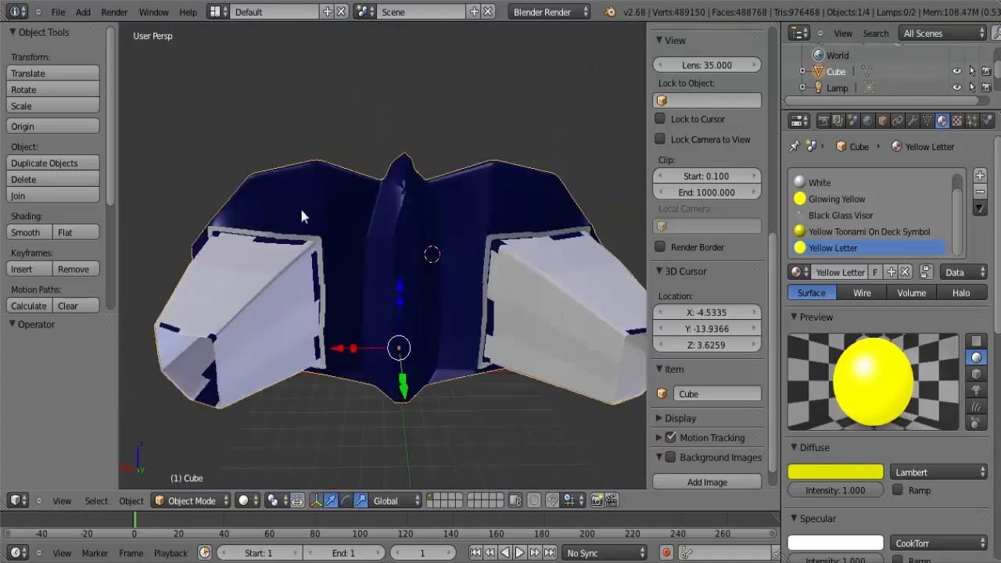
pyautogui.press('KP_4')
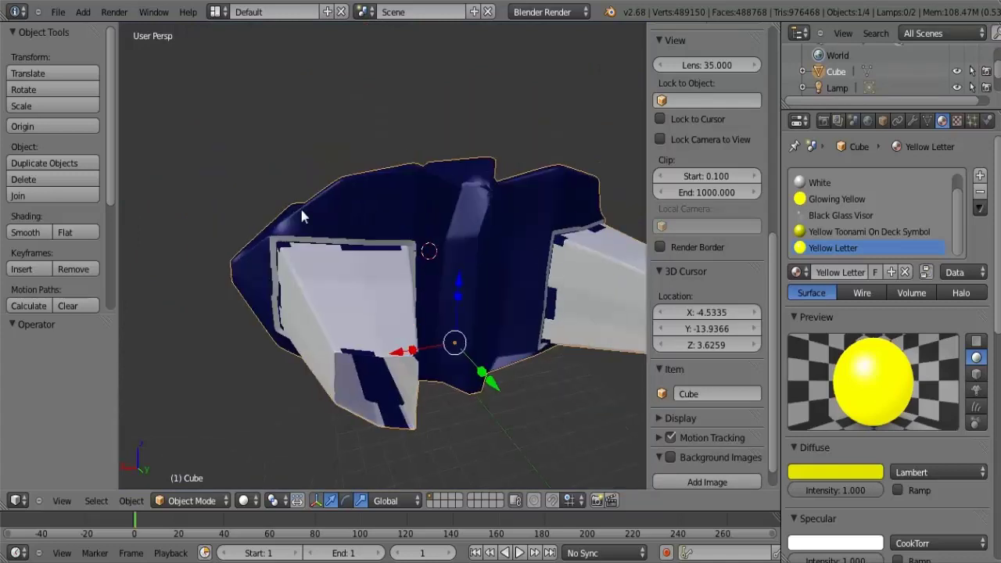
pyautogui.press('KP_8')
pyautogui.press('KP_2')
pyautogui.press('KP_8')
# Step: Review the whole exterior from the rear past one side and the front, including the yellow symbols on top
pyautogui.press('KP_4')
pyautogui.press('KP_4')
pyautogui.press('KP_4')
pyautogui.press('KP_4')
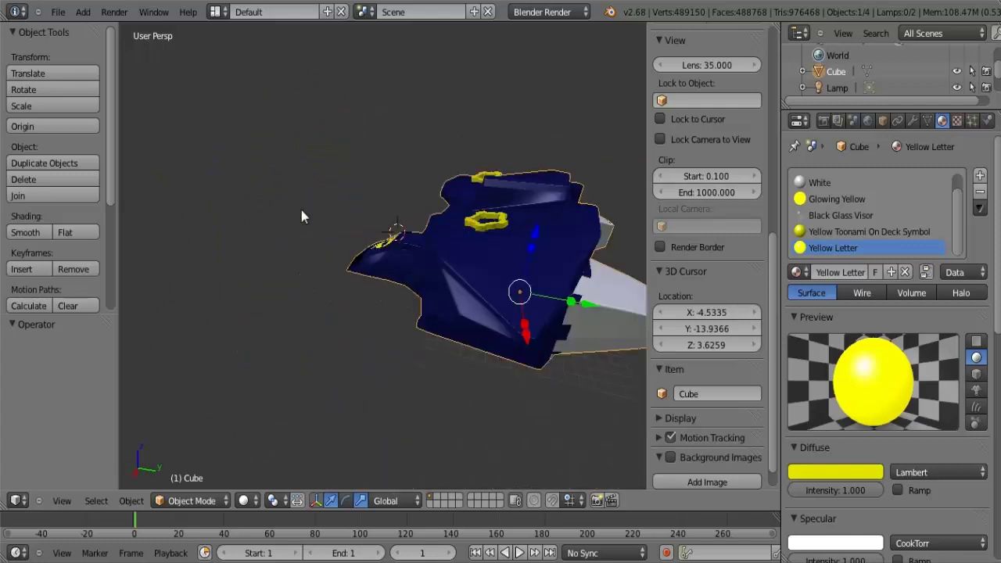
pyautogui.press('KP_4')
pyautogui.press('KP_4')
pyautogui.press('KP_4')
pyautogui.press('KP_4')
pyautogui.press('KP_4')
pyautogui.press('KP_4')
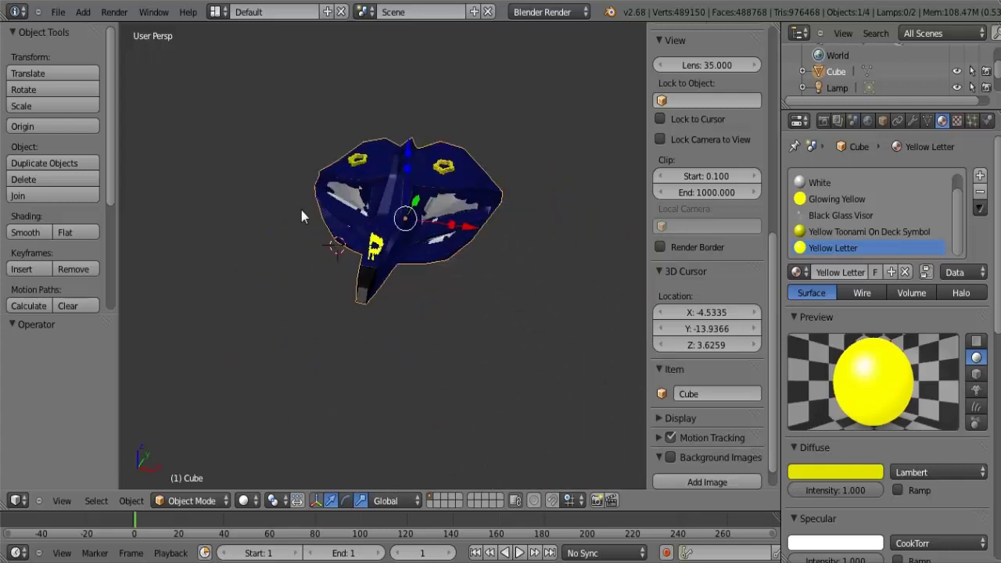
pyautogui.press('KP_4')
pyautogui.press('KP_4')
pyautogui.press('KP_4')
pyautogui.press('KP_4')
pyautogui.press('KP_4')
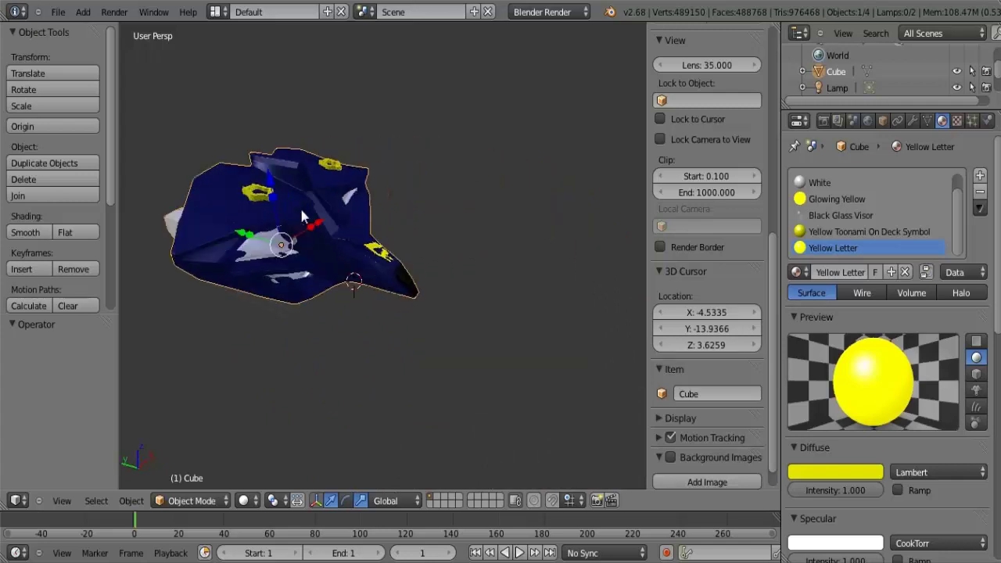
# Step: Inspect the rear engines and the yellow top symbols while circling behind the model to its opposite side
pyautogui.press('KP_4')
pyautogui.press('KP_4')
pyautogui.press('KP_4')
pyautogui.press('KP_4')
pyautogui.press('KP_4')
pyautogui.press('KP_4')
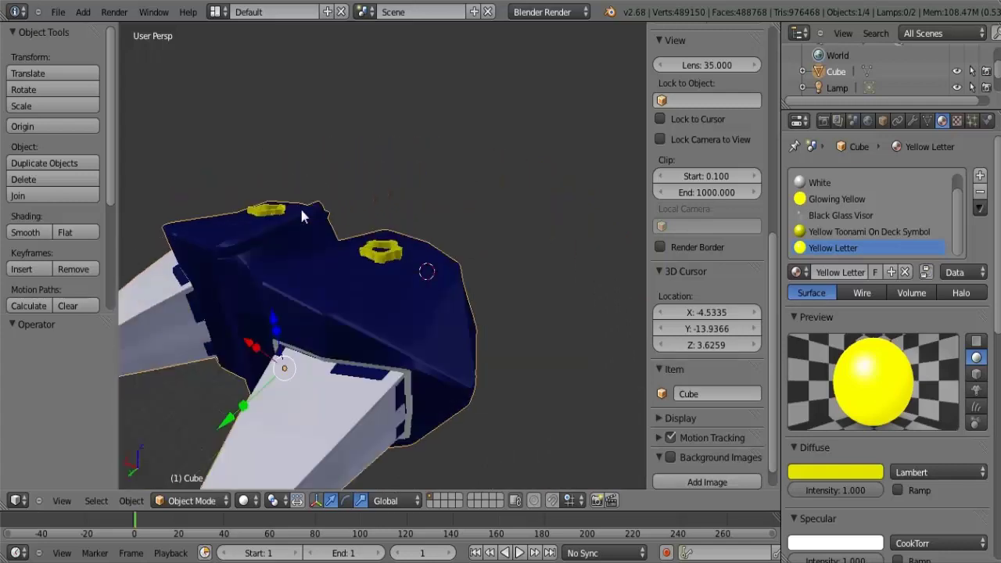
pyautogui.press('KP_4')
pyautogui.press('KP_4')
pyautogui.press('KP_4')
pyautogui.press('KP_4')
pyautogui.press('KP_4')
pyautogui.press('KP_4')
pyautogui.press('KP_4')
pyautogui.press('KP_4')
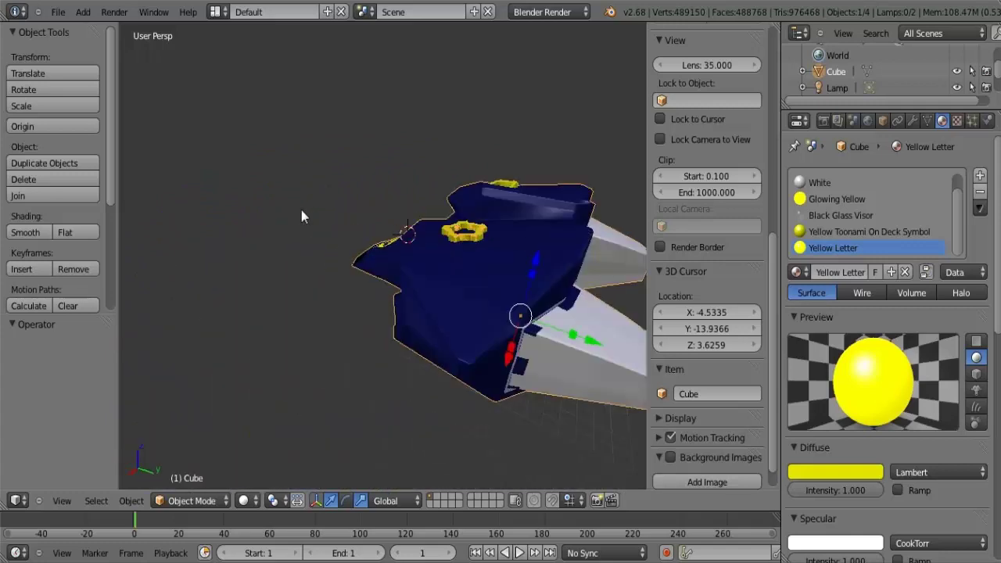
# Step: Examine the white wing markings and the nose letter from the front round to the far side
pyautogui.press('KP_4')
pyautogui.press('KP_4')
pyautogui.press('KP_4')
pyautogui.press('KP_4')
pyautogui.press('KP_4')
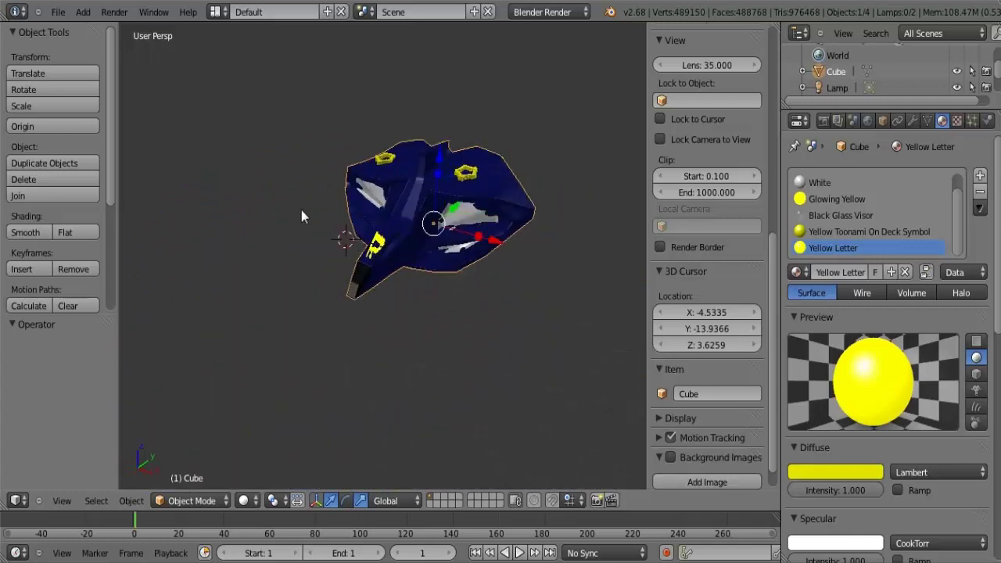
pyautogui.press('KP_4')
pyautogui.press('KP_4')
pyautogui.press('KP_4')
pyautogui.press('KP_4')
pyautogui.press('KP_4')
pyautogui.press('KP_4')
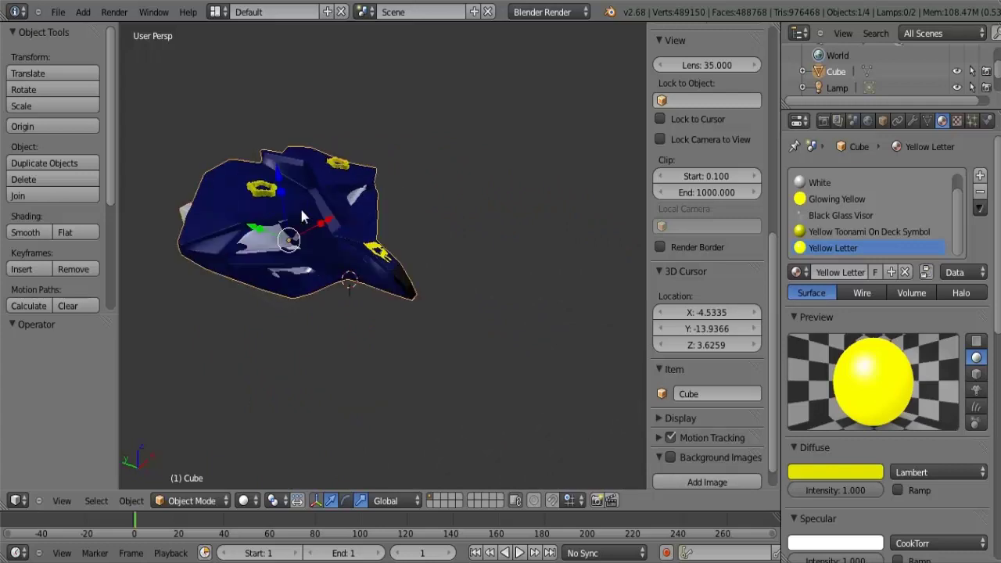
pyautogui.press('KP_4')
pyautogui.press('KP_4')
pyautogui.press('KP_4')
pyautogui.press('KP_4')
pyautogui.press('KP_4')
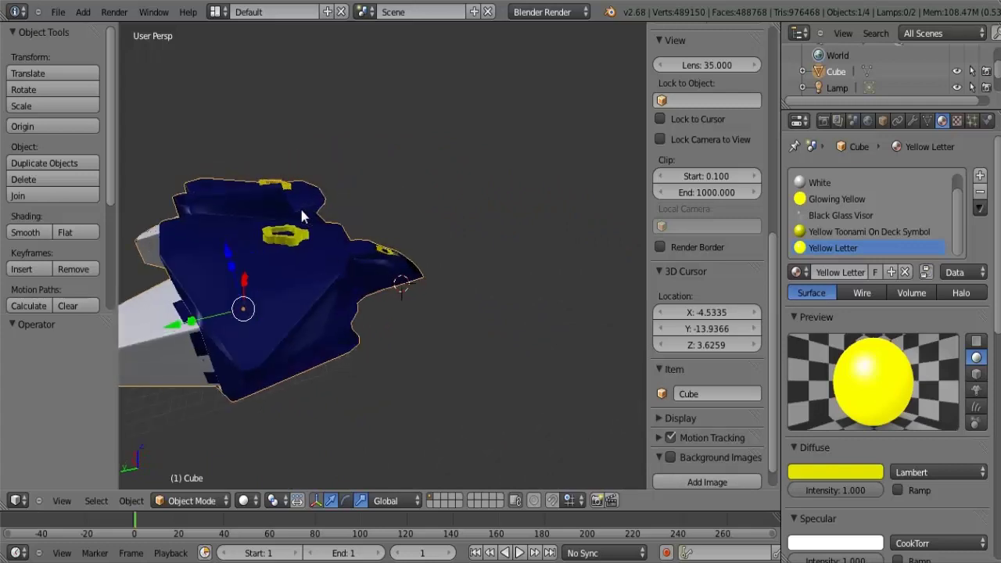
# Step: Compare both sides of the exterior by circling back across the front to the opposite side profile
pyautogui.press('KP_6')
pyautogui.press('KP_6')
pyautogui.press('KP_6')
pyautogui.press('KP_6')
pyautogui.press('KP_6')
pyautogui.press('KP_6')
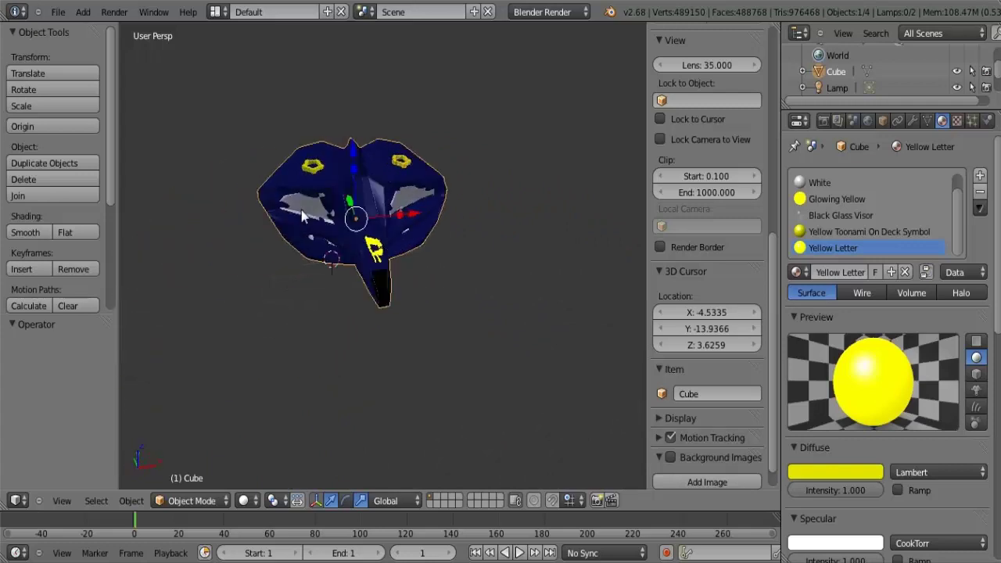
pyautogui.press('KP_6')
pyautogui.press('KP_6')
pyautogui.press('KP_6')
pyautogui.press('KP_6')
pyautogui.press('KP_6')
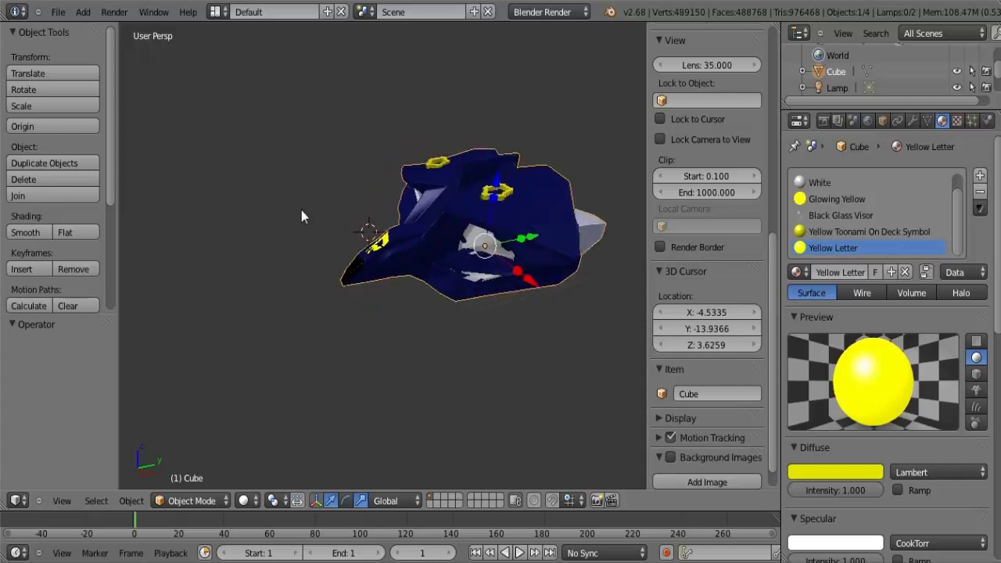
pyautogui.press('KP_6')
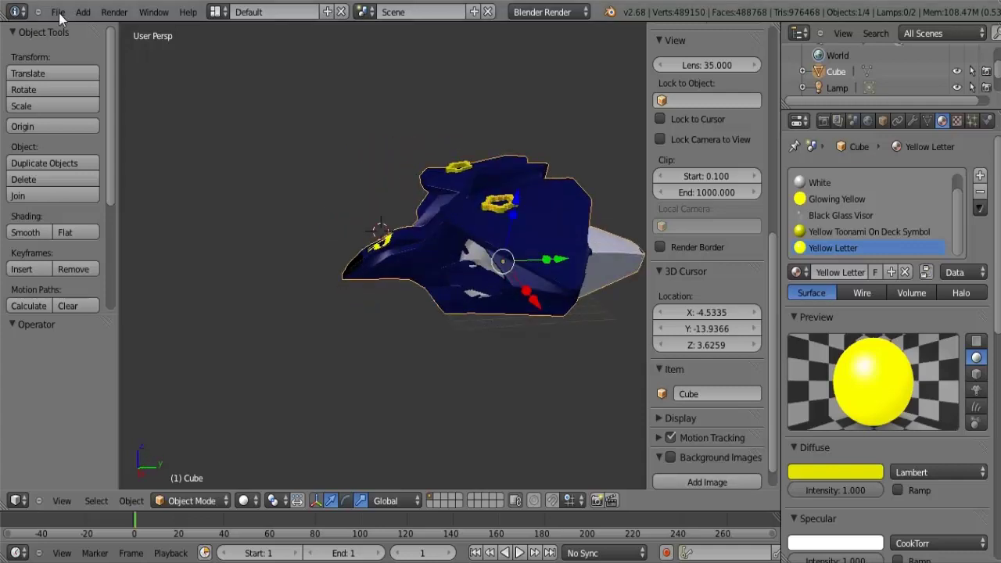
# Step: Open the recent file The Revolution Interior.blend
pyautogui.click(60, 14)
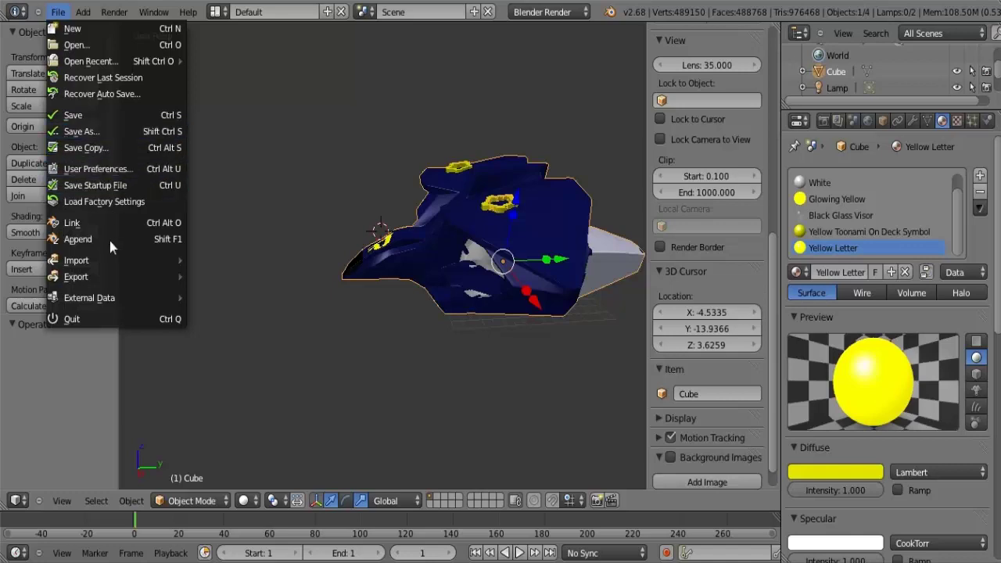
pyautogui.moveTo(130, 66)
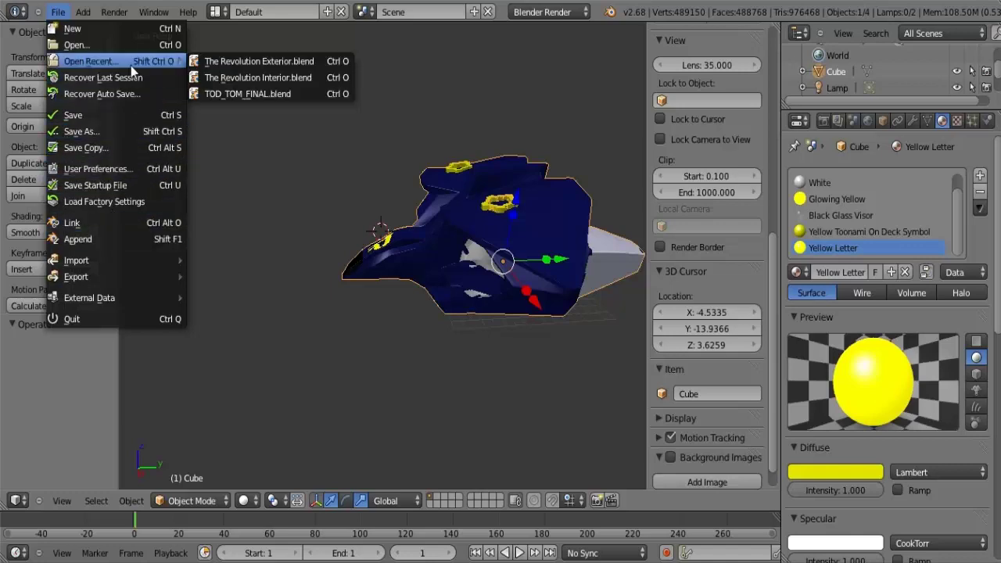
pyautogui.click(269, 83)
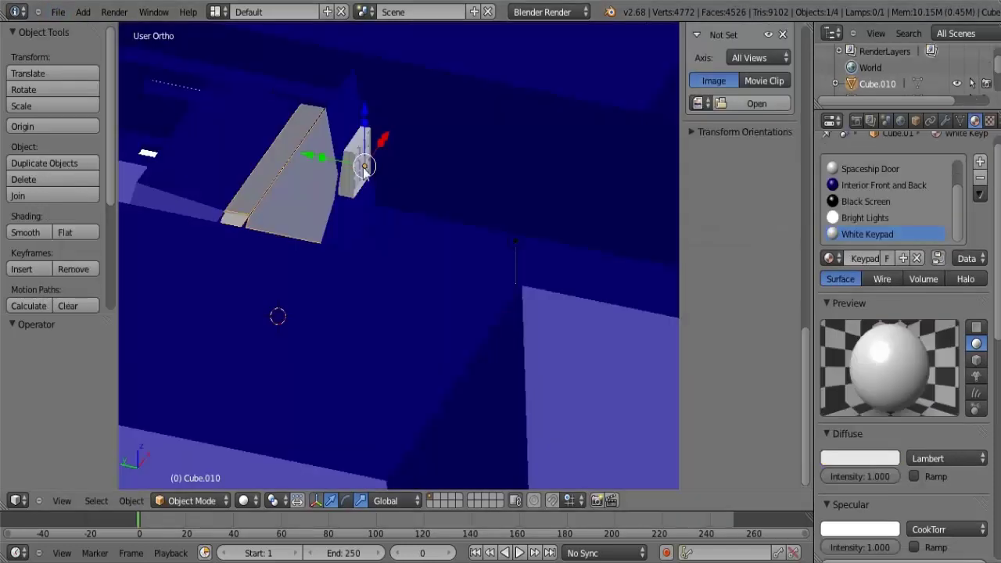
# Step: Examine the white keypad and the grey door panel in the blue interior from the front round to the side
pyautogui.press('KP_6')
pyautogui.press('KP_6')
pyautogui.press('KP_6')
pyautogui.press('KP_6')
pyautogui.press('KP_6')
pyautogui.press('KP_6')
pyautogui.press('KP_6')
pyautogui.press('KP_6')
pyautogui.press('KP_6')
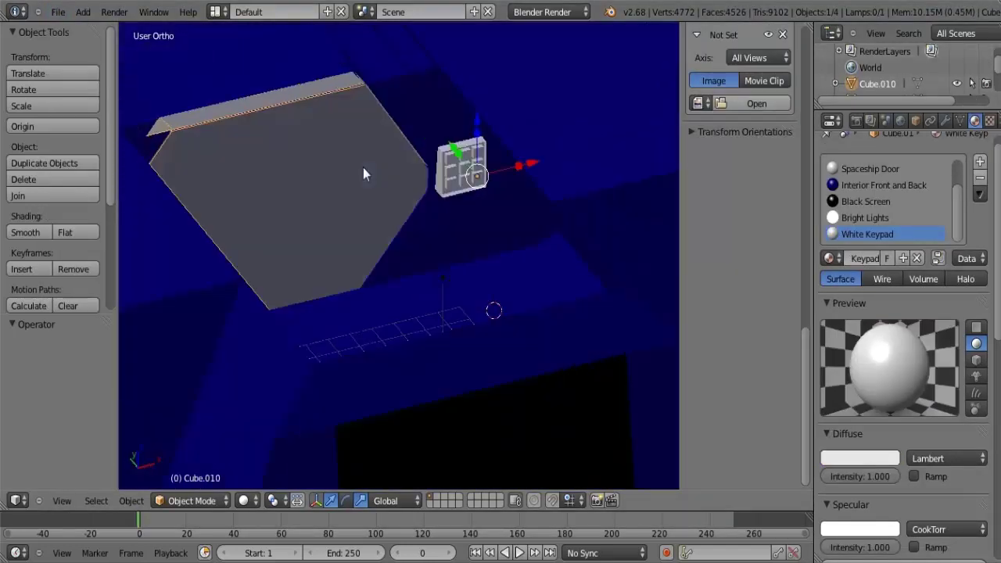
pyautogui.press('KP_6')
pyautogui.press('KP_6')
pyautogui.press('KP_6')
pyautogui.press('KP_6')
pyautogui.press('KP_6')
pyautogui.press('KP_6')
pyautogui.press('KP_6')
pyautogui.press('KP_6')
pyautogui.press('KP_6')
pyautogui.press('KP_6')
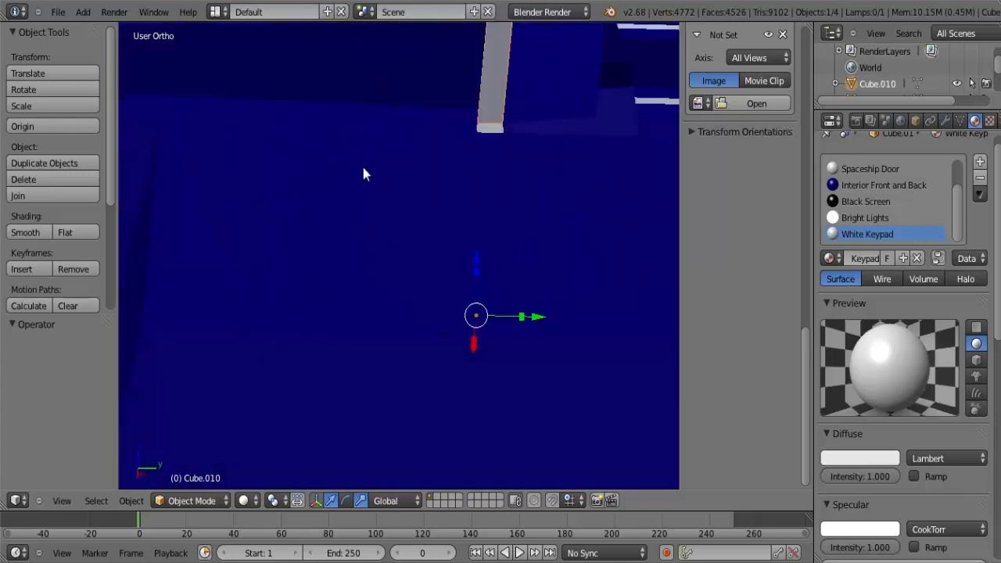
# Step: Inspect the grey door panels from behind and return round to the keypad's front corner
pyautogui.press('KP_6')
pyautogui.press('KP_6')
pyautogui.press('KP_6')
pyautogui.press('KP_6')
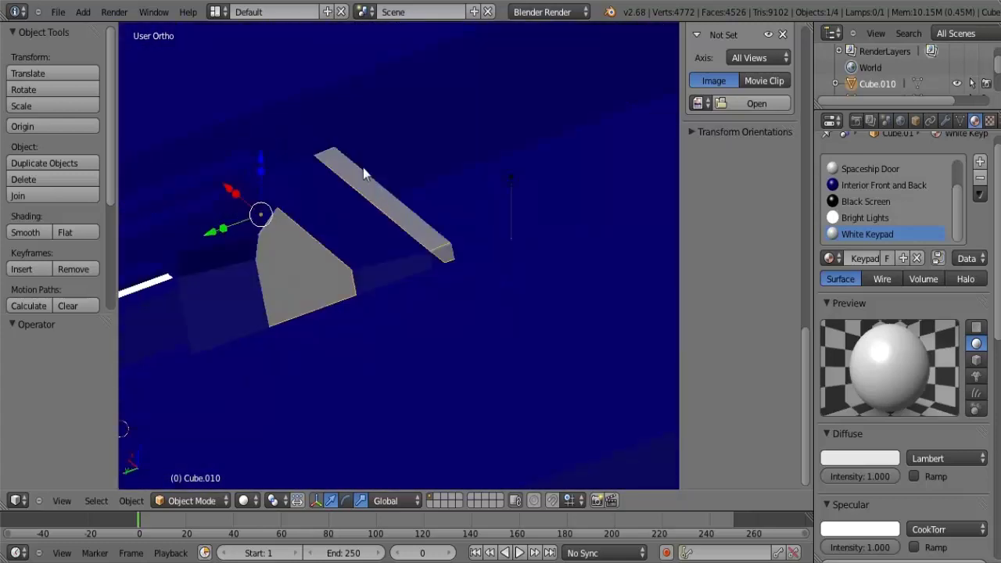
pyautogui.press('KP_6')
pyautogui.press('KP_6')
pyautogui.press('KP_6')
pyautogui.press('KP_6')
pyautogui.press('KP_6')
pyautogui.press('KP_6')
pyautogui.press('KP_6')
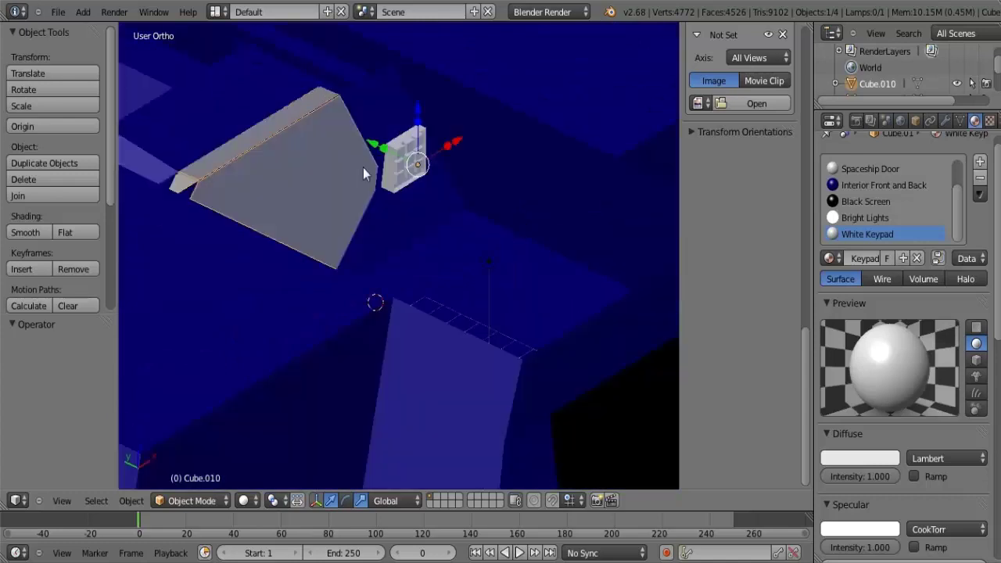
# Step: Check the edge-on side view of the keypad and the adjoining grey panel within the interior
pyautogui.press('KP_4')
pyautogui.press('KP_4')
pyautogui.press('KP_4')
pyautogui.press('KP_4')
pyautogui.press('KP_4')
pyautogui.press('KP_4')
pyautogui.press('KP_4')
pyautogui.press('KP_4')
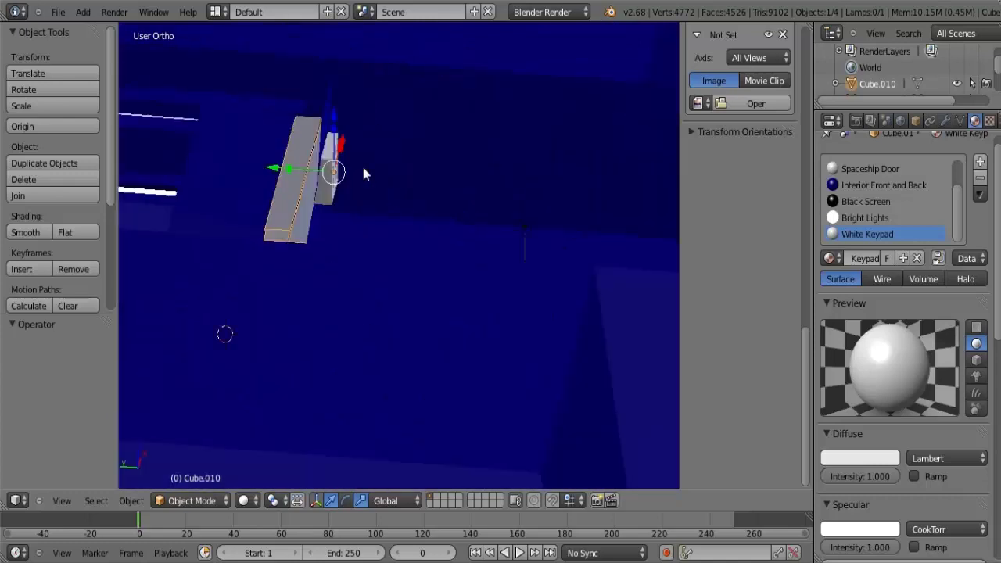
pyautogui.press('KP_6')
pyautogui.press('ctrl+KP_4')
pyautogui.press('ctrl+KP_4')
pyautogui.press('ctrl+KP_4')
pyautogui.press('ctrl+KP_4')
pyautogui.press('ctrl+KP_4')
pyautogui.press('ctrl+KP_4')
pyautogui.press('ctrl+KP_4')
pyautogui.press('ctrl+KP_4')
pyautogui.press('ctrl+KP_4')
pyautogui.press('ctrl+KP_4')
pyautogui.press('ctrl+KP_4')
pyautogui.press('ctrl+KP_4')
pyautogui.press('ctrl+KP_4')
pyautogui.press('ctrl+KP_4')
pyautogui.press('ctrl+KP_4')
pyautogui.press('ctrl+KP_4')
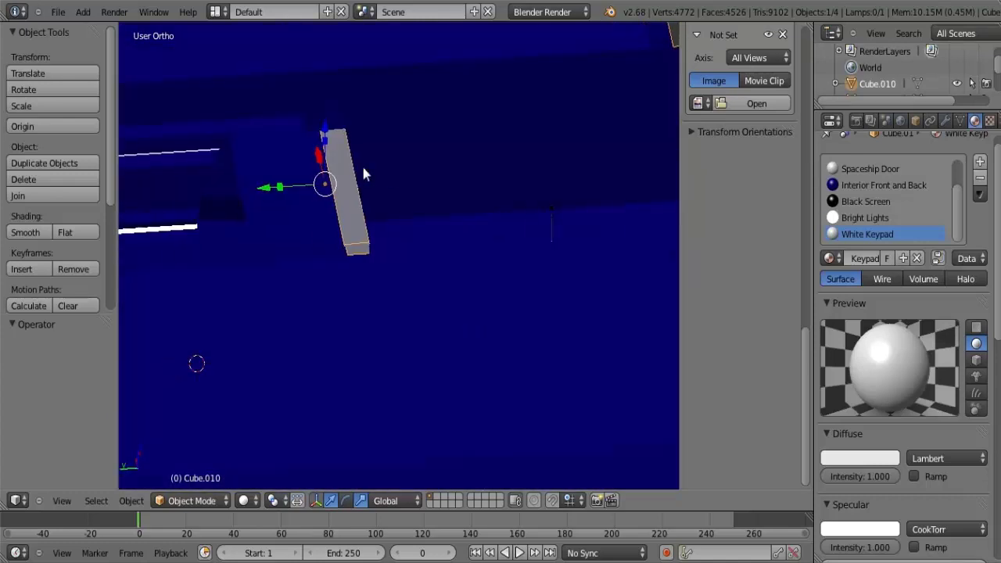
# Step: Survey the side wall from the keypad along the white light strips to the interior's far end
pyautogui.press('ctrl+KP_4')
pyautogui.press('ctrl+KP_4')
pyautogui.press('ctrl+KP_4')
pyautogui.press('ctrl+KP_4')
pyautogui.press('ctrl+KP_4')
pyautogui.press('ctrl+KP_4')
pyautogui.press('ctrl+KP_4')
pyautogui.press('ctrl+KP_4')
pyautogui.press('ctrl+KP_4')
pyautogui.press('ctrl+KP_4')
pyautogui.press('ctrl+KP_4')
pyautogui.press('ctrl+KP_4')
pyautogui.press('ctrl+KP_4')
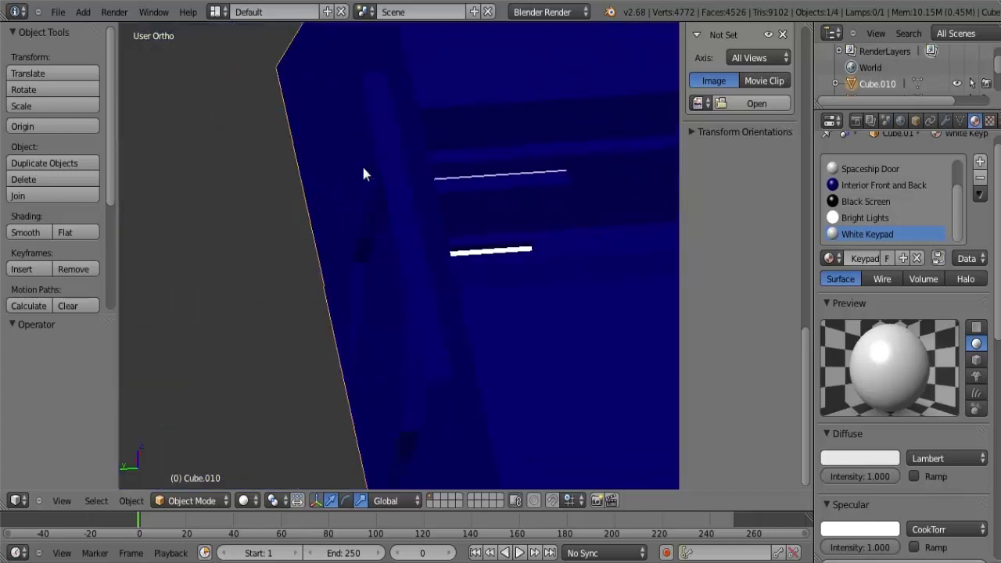
# Step: Examine the white light strips and the far end of the interior from different heights
pyautogui.press('KP_6')
pyautogui.press('KP_6')
pyautogui.press('KP_8')
pyautogui.press('KP_8')
pyautogui.press('KP_8')
pyautogui.press('KP_2')
pyautogui.press('KP_2')
pyautogui.press('KP_2')
pyautogui.press('ctrl+KP_6')
pyautogui.press('ctrl+KP_6')
pyautogui.press('ctrl+KP_6')
pyautogui.press('ctrl+KP_6')
pyautogui.press('ctrl+KP_6')
pyautogui.press('ctrl+KP_6')
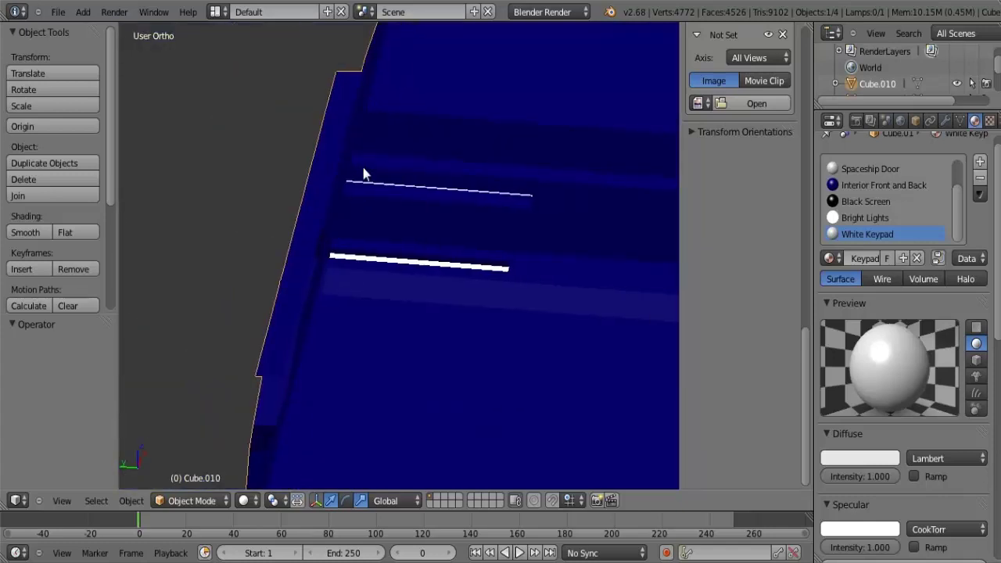
# Step: Circle from the light strips past the grey door panel to the opposite side wall
pyautogui.press('KP_6')
pyautogui.press('KP_6')
pyautogui.press('KP_6')
pyautogui.press('KP_6')
pyautogui.press('KP_6')
pyautogui.press('KP_6')
pyautogui.press('KP_6')
pyautogui.press('KP_6')
pyautogui.press('KP_6')
pyautogui.press('KP_6')
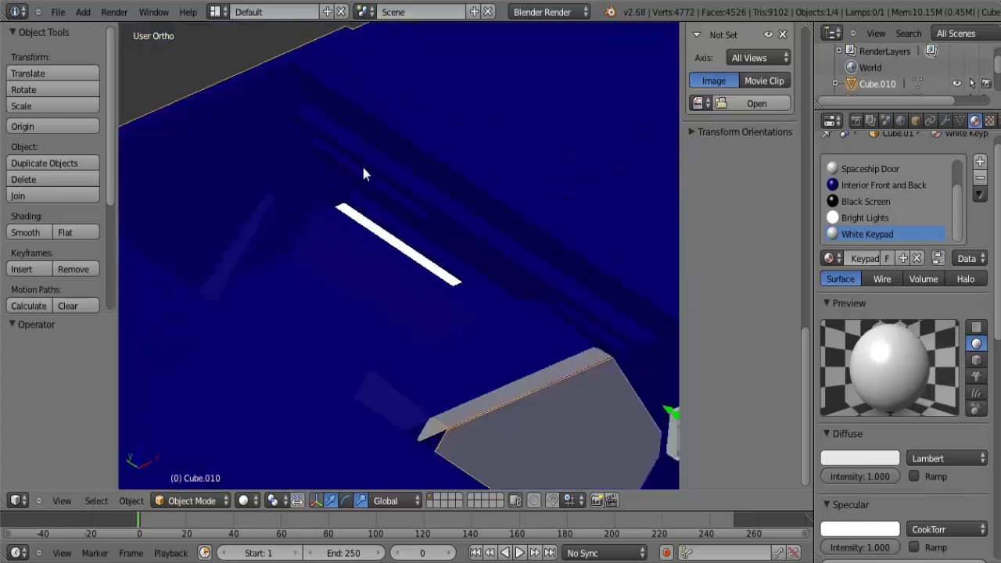
pyautogui.press('KP_6')
pyautogui.press('KP_6')
pyautogui.press('KP_6')
pyautogui.press('KP_6')
pyautogui.press('KP_6')
pyautogui.press('KP_6')
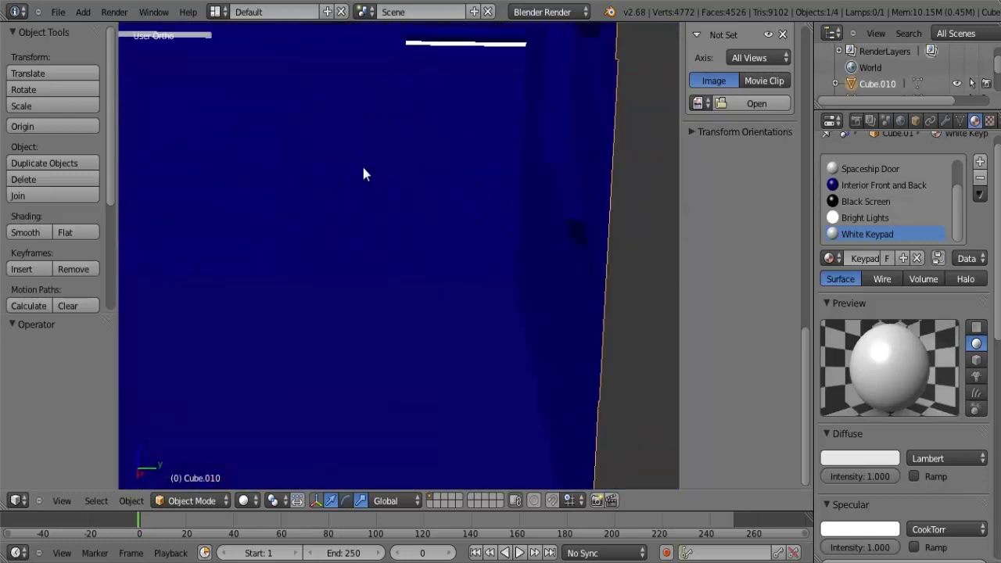
# Step: Inspect the floor beside the doorway and both rows of white light strips on the side wall
pyautogui.press('KP_6')
pyautogui.press('KP_6')
pyautogui.press('KP_6')
pyautogui.press('KP_6')
pyautogui.press('KP_6')
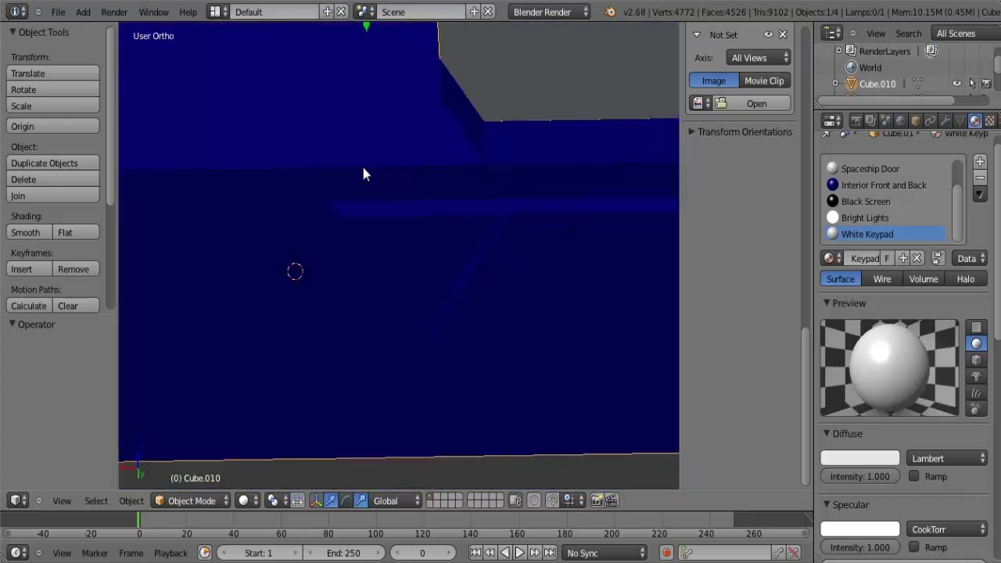
pyautogui.press('KP_6')
pyautogui.press('KP_6')
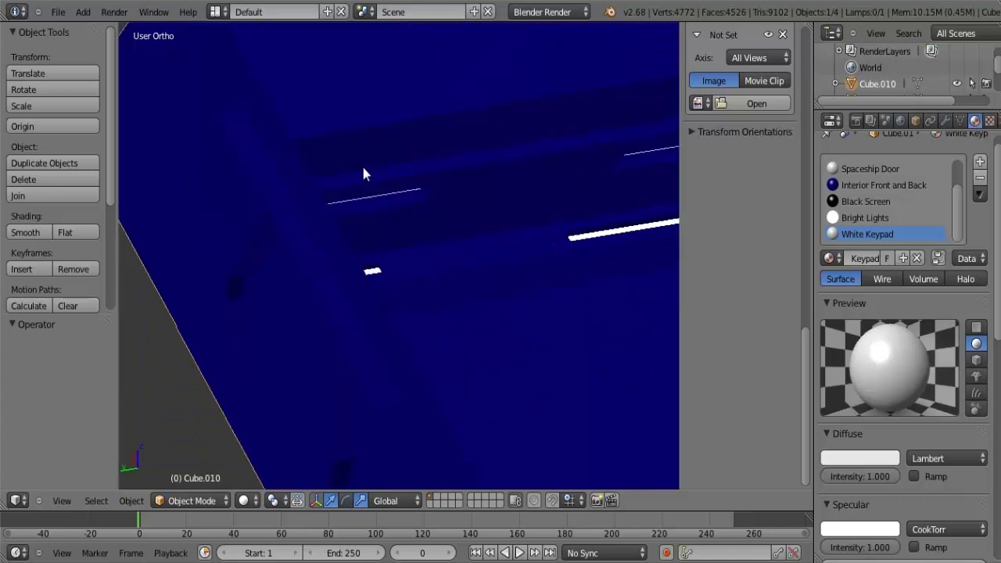
pyautogui.press('KP_2')
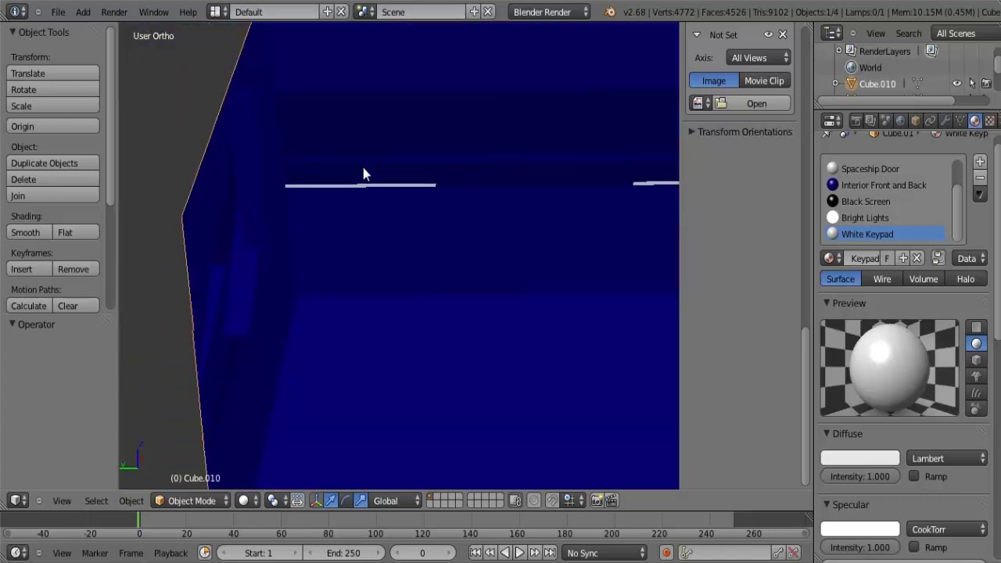
pyautogui.press('KP_2')
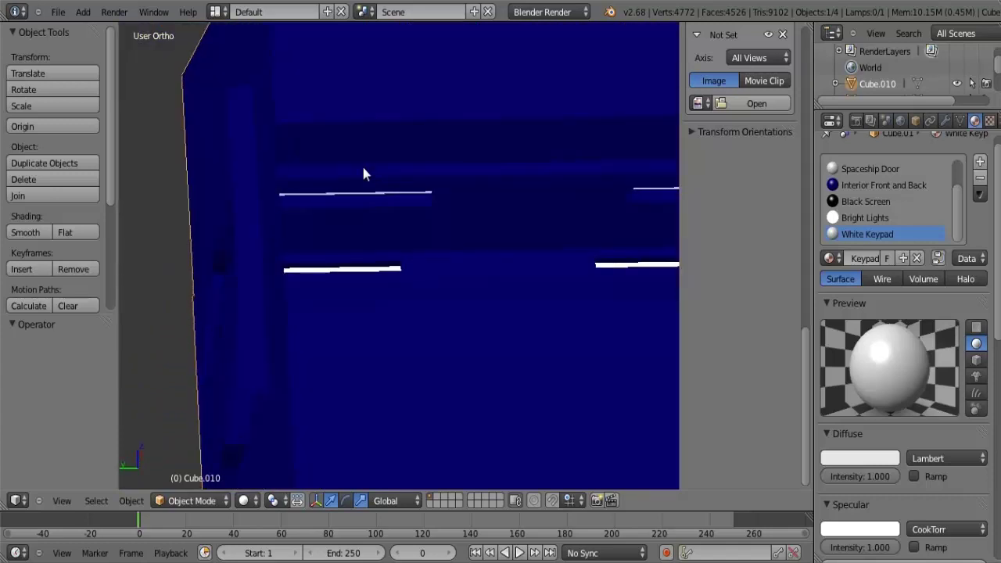
# Step: Follow the white light strips along the side wall toward the grey door panel
pyautogui.press('ctrl+KP_6')
pyautogui.press('ctrl+KP_6')
pyautogui.press('ctrl+KP_6')
pyautogui.press('ctrl+KP_6')
pyautogui.press('ctrl+KP_6')
pyautogui.press('KP_8')
pyautogui.press('KP_8')
pyautogui.press('KP_6')
pyautogui.press('KP_6')
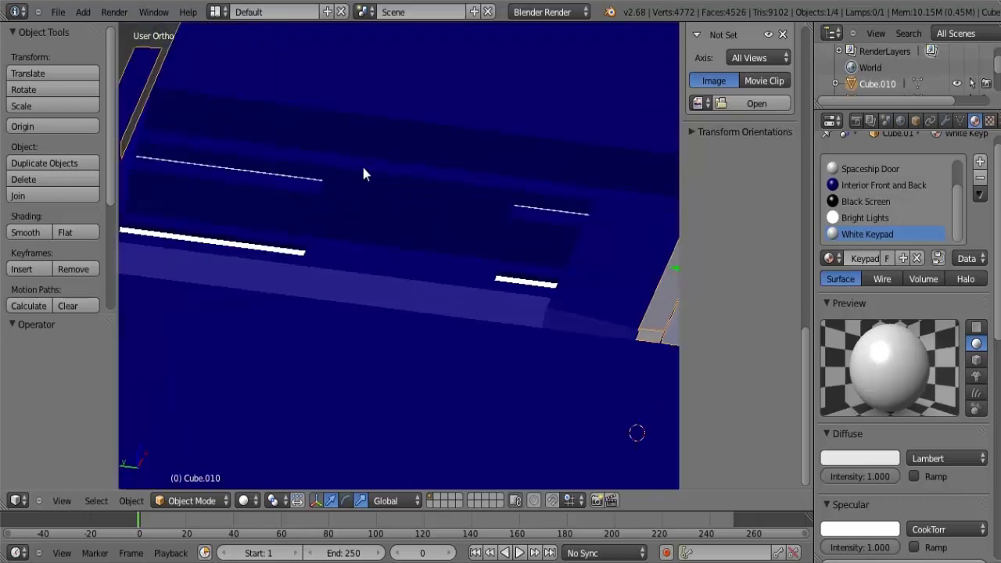
# Step: Circle the interior from the light strips past the hexagonal doorway to its reverse side
pyautogui.press('KP_4')
pyautogui.press('KP_4')
pyautogui.press('KP_4')
pyautogui.press('KP_4')
pyautogui.press('KP_4')
pyautogui.press('KP_4')
pyautogui.press('KP_4')
pyautogui.press('KP_4')
pyautogui.press('KP_4')
pyautogui.press('KP_4')
pyautogui.press('KP_4')
pyautogui.press('KP_4')
pyautogui.press('KP_4')
pyautogui.press('KP_4')
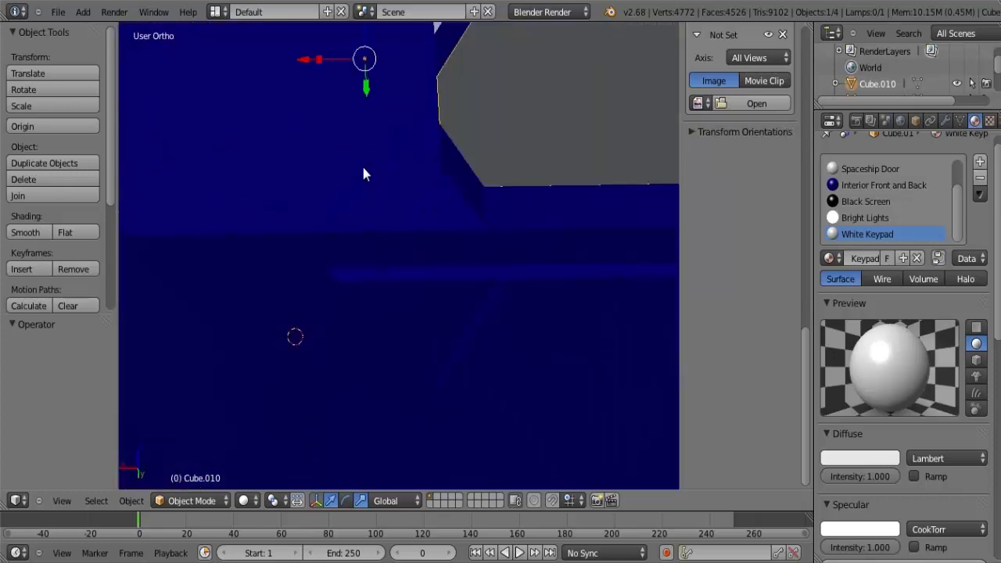
pyautogui.press('KP_4')
pyautogui.press('KP_4')
pyautogui.press('KP_4')
pyautogui.press('KP_4')
pyautogui.press('KP_4')
pyautogui.press('KP_4')
pyautogui.press('KP_4')
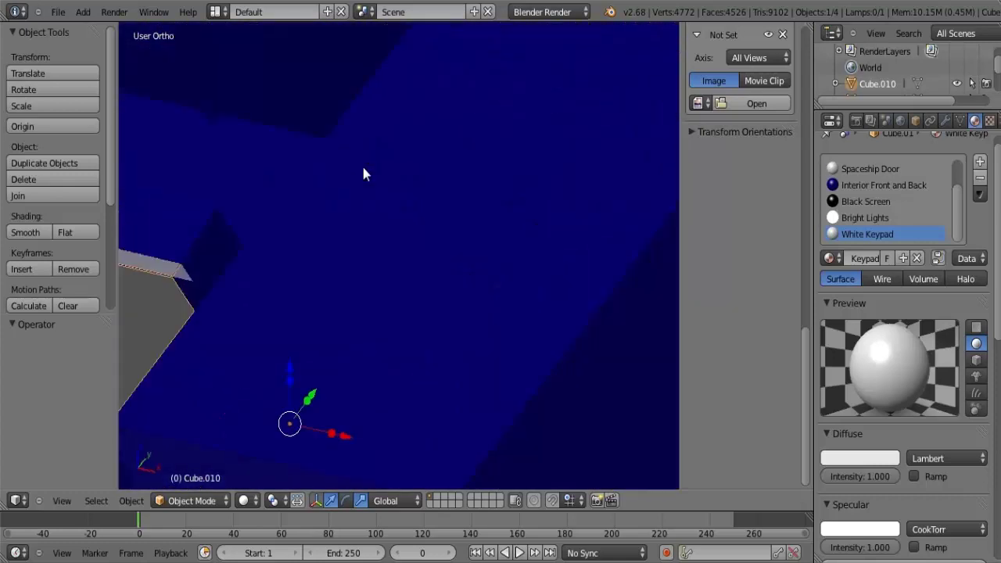
# Step: Compare the grey hexagonal door and keypad with the light-strip side wall from alternating angles
pyautogui.press('KP_4')
pyautogui.press('KP_6')
pyautogui.press('KP_6')
pyautogui.press('KP_6')
pyautogui.press('KP_6')
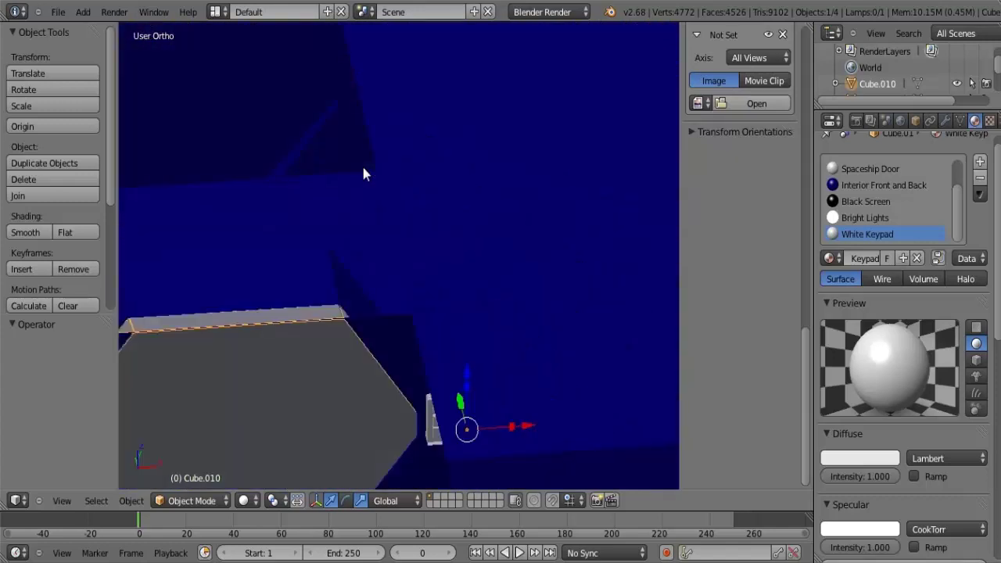
pyautogui.press('KP_4')
pyautogui.press('KP_4')
pyautogui.press('KP_4')
pyautogui.press('KP_4')
pyautogui.press('KP_4')
pyautogui.press('KP_4')
pyautogui.press('KP_4')
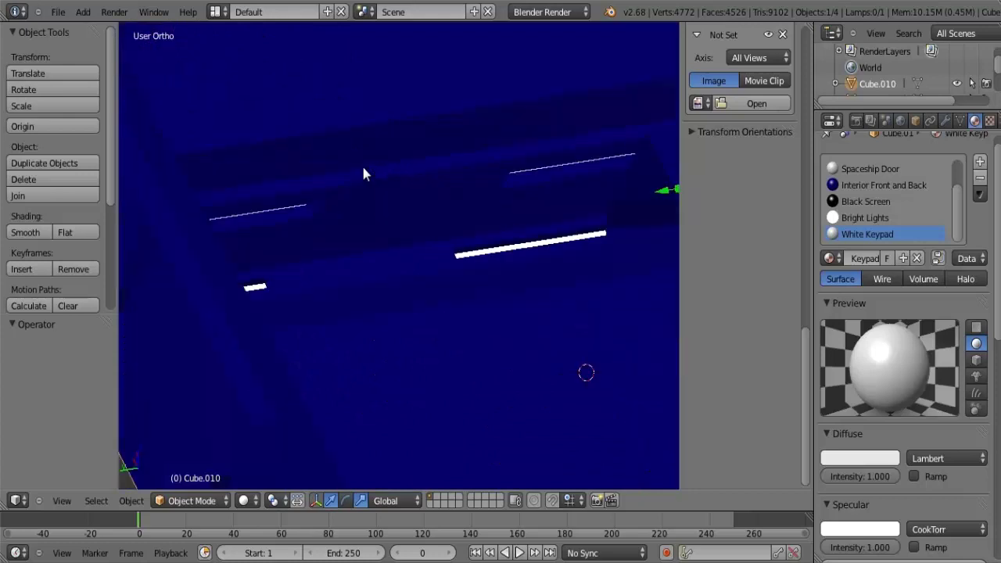
pyautogui.press('KP_6')
pyautogui.press('KP_6')
pyautogui.press('KP_6')
pyautogui.press('KP_6')
pyautogui.press('KP_6')
pyautogui.press('KP_6')
pyautogui.press('KP_6')
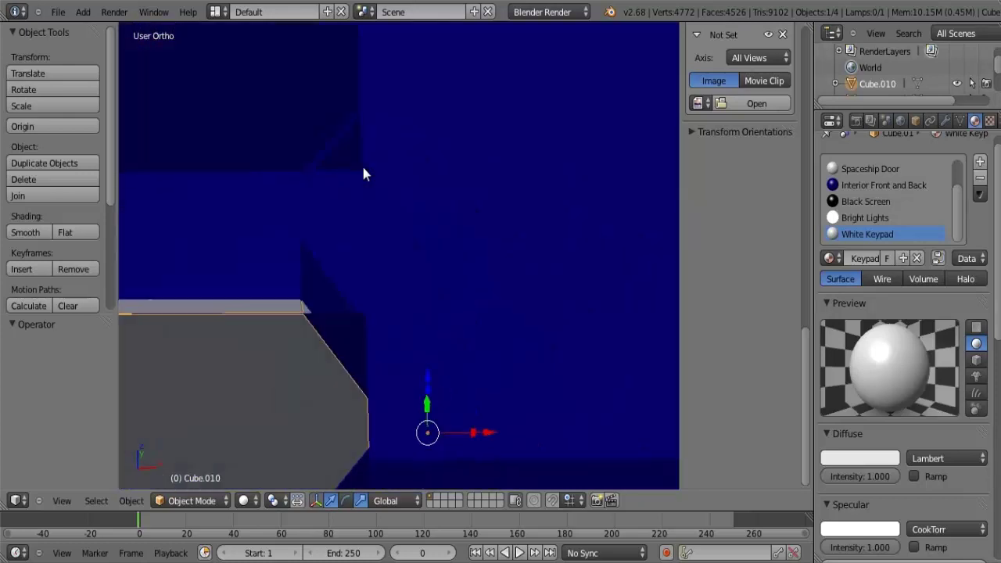
# Step: Centre the grey hexagonal door in the view to examine its full width
pyautogui.press('ctrl+KP_4')
pyautogui.press('ctrl+KP_4')
pyautogui.press('ctrl+KP_4')
pyautogui.press('ctrl+KP_4')
pyautogui.press('ctrl+KP_4')
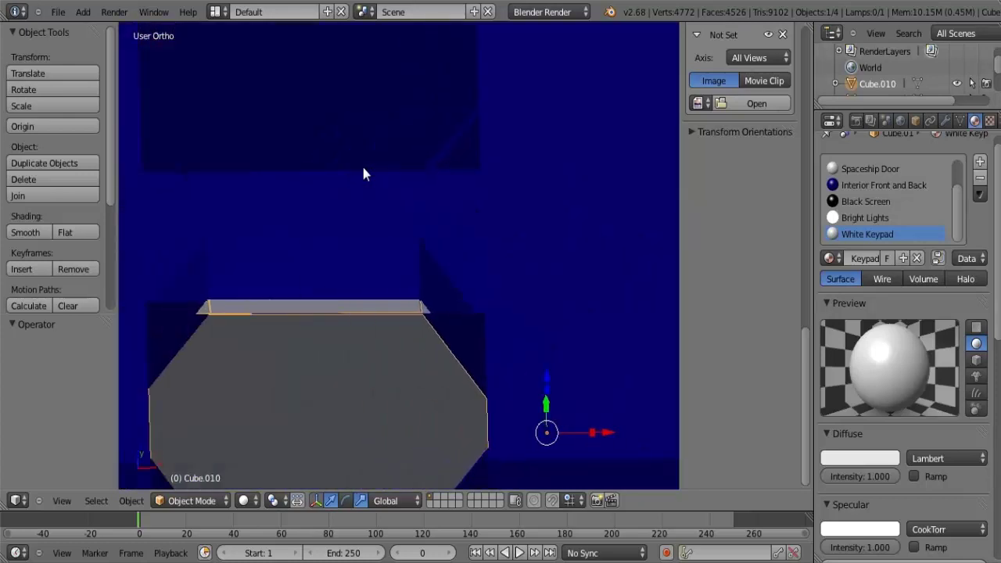
# Step: Switch the viewport to perspective and look down the interior between the two white floor light strips
pyautogui.press('KP_5')
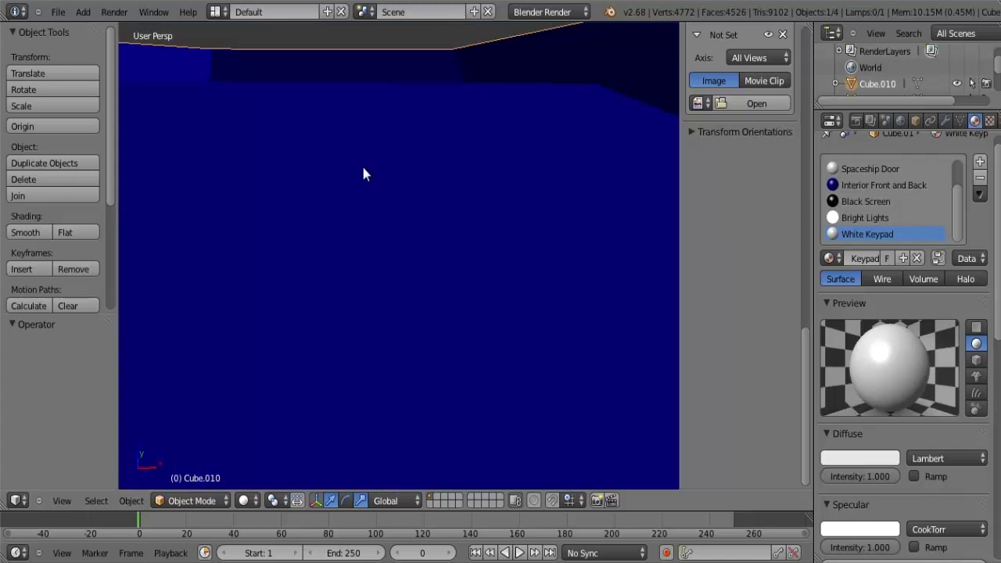
pyautogui.press('ctrl+KP_4')
pyautogui.press('ctrl+KP_4')
pyautogui.press('ctrl+KP_4')
pyautogui.press('ctrl+KP_4')
pyautogui.press('ctrl+KP_4')
pyautogui.press('ctrl+KP_4')
pyautogui.press('ctrl+KP_4')
pyautogui.press('ctrl+KP_4')
pyautogui.press('ctrl+KP_4')
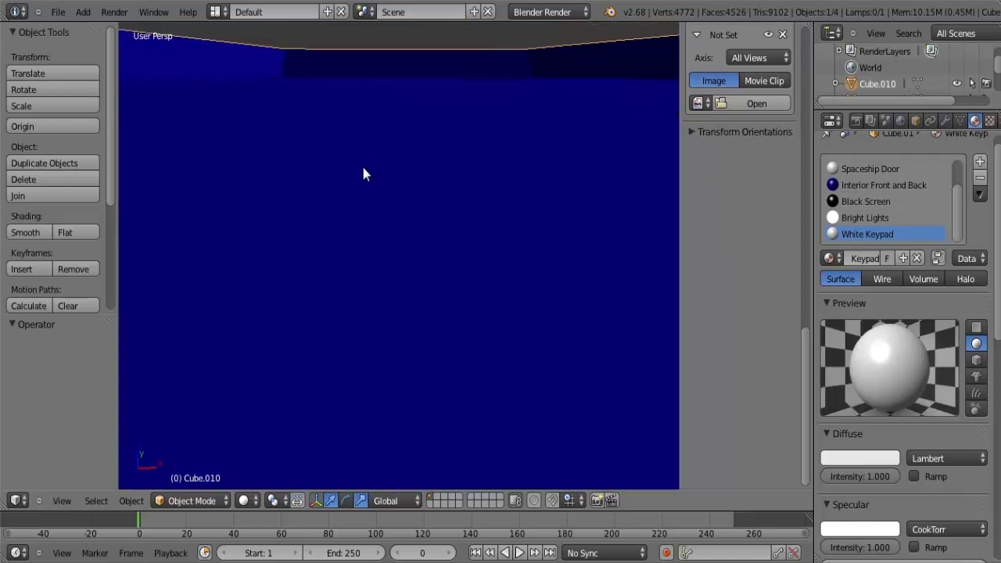
pyautogui.press('KP_8')
pyautogui.press('KP_8')
pyautogui.press('KP_2')
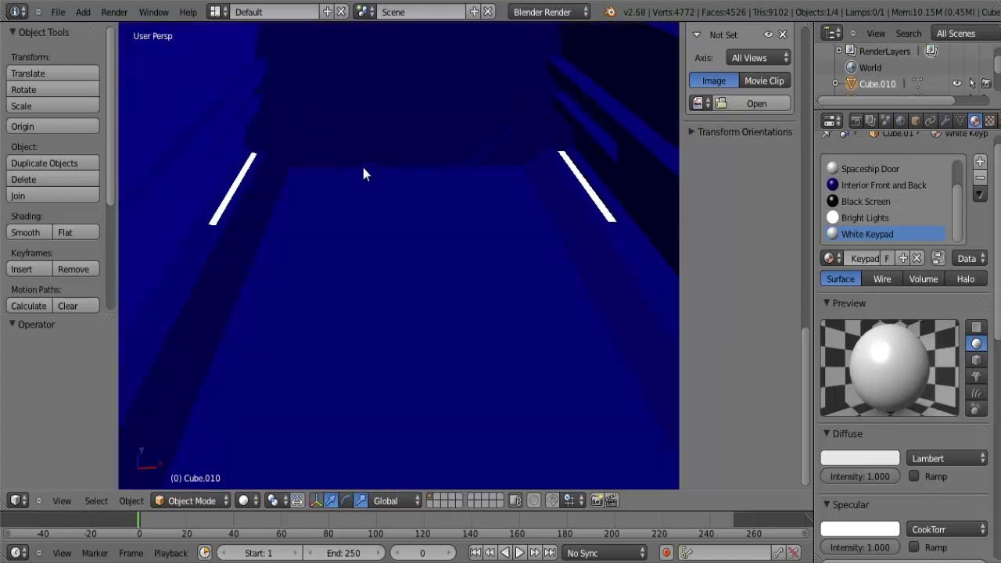
# Step: Examine the side wall's upper and lower light strips up to the keypad and doorway in perspective
pyautogui.press('KP_4')
pyautogui.press('KP_4')
pyautogui.press('KP_4')
pyautogui.press('KP_4')
pyautogui.press('KP_4')
pyautogui.press('KP_4')
pyautogui.press('KP_4')
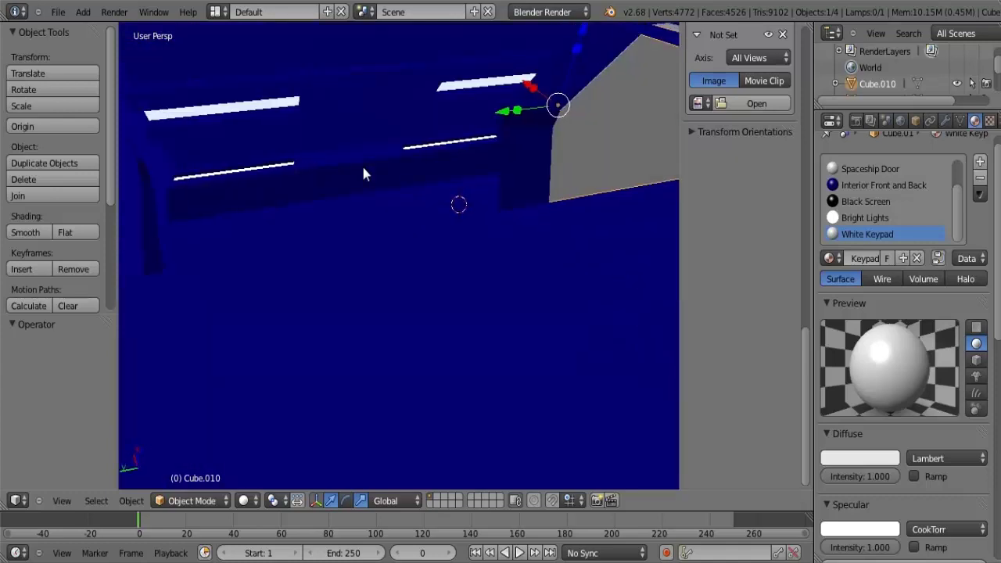
pyautogui.press('KP_4')
pyautogui.press('KP_4')
pyautogui.press('KP_4')
pyautogui.press('KP_4')
pyautogui.press('KP_2')
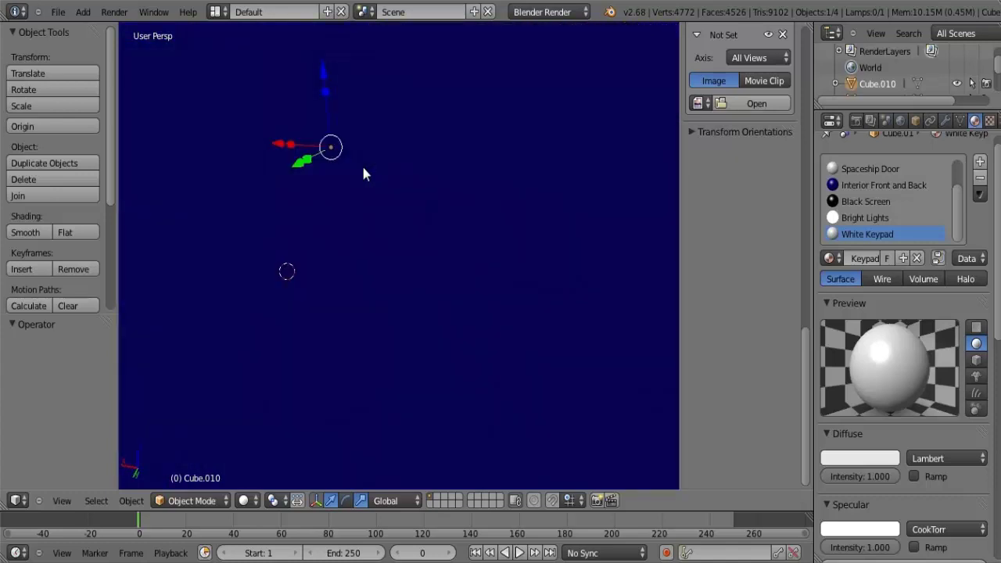
# Step: Inspect the hexagonal doorway, the keypad beside it and the black screen from above
pyautogui.press('KP_8')
pyautogui.press('KP_4')
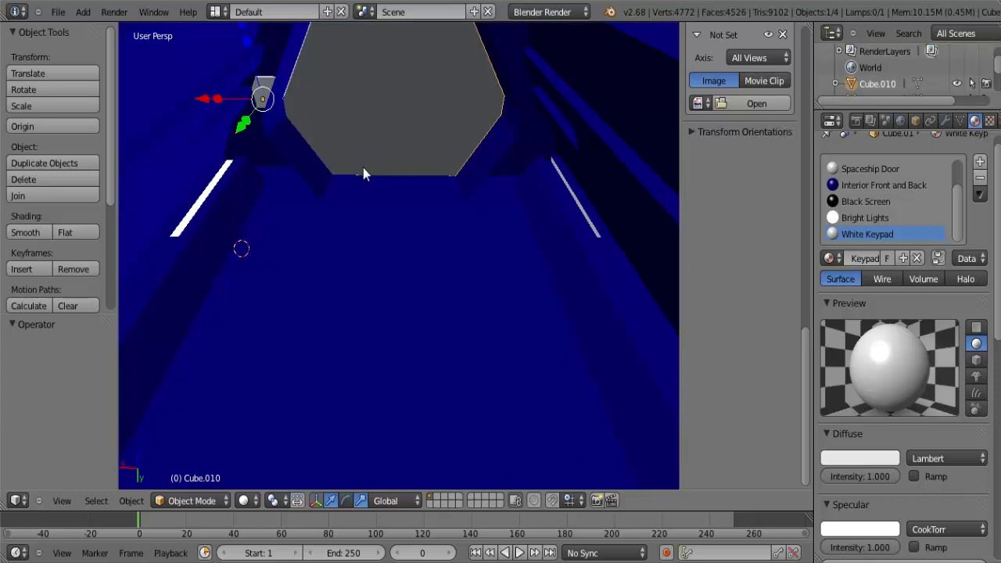
pyautogui.press('KP_6')
pyautogui.press('KP_4')
pyautogui.press('KP_8')
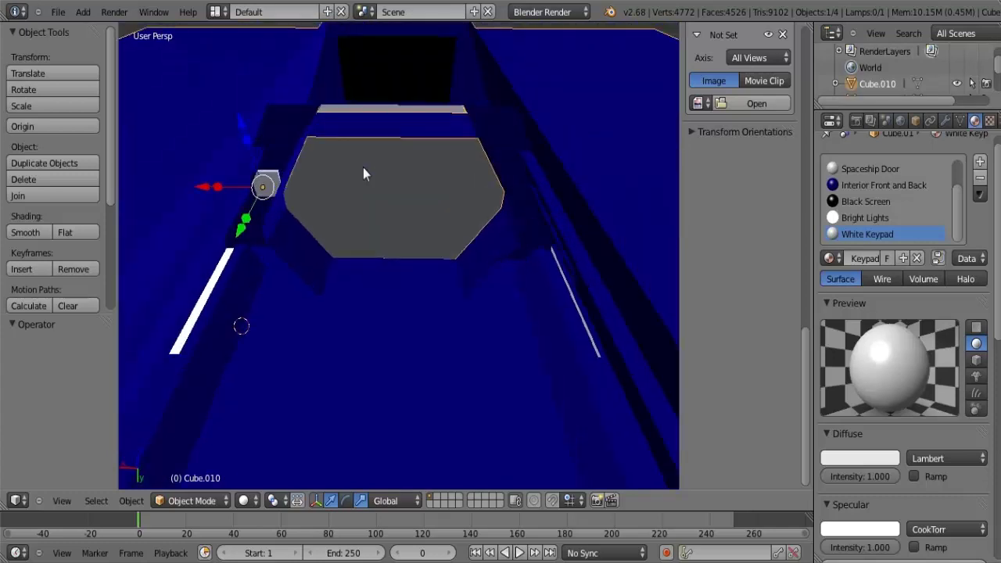
pyautogui.press('ctrl+KP_2')
pyautogui.press('ctrl+KP_2')
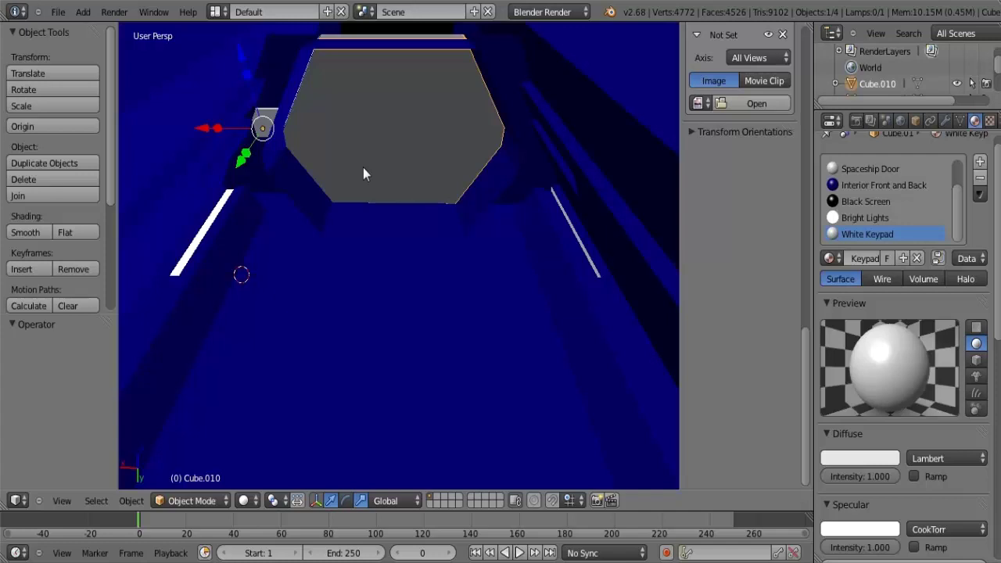
# Step: Bring the hexagonal door and the white lights on both side walls into a level, head-on view
pyautogui.press('KP_2')
pyautogui.press('KP_2')
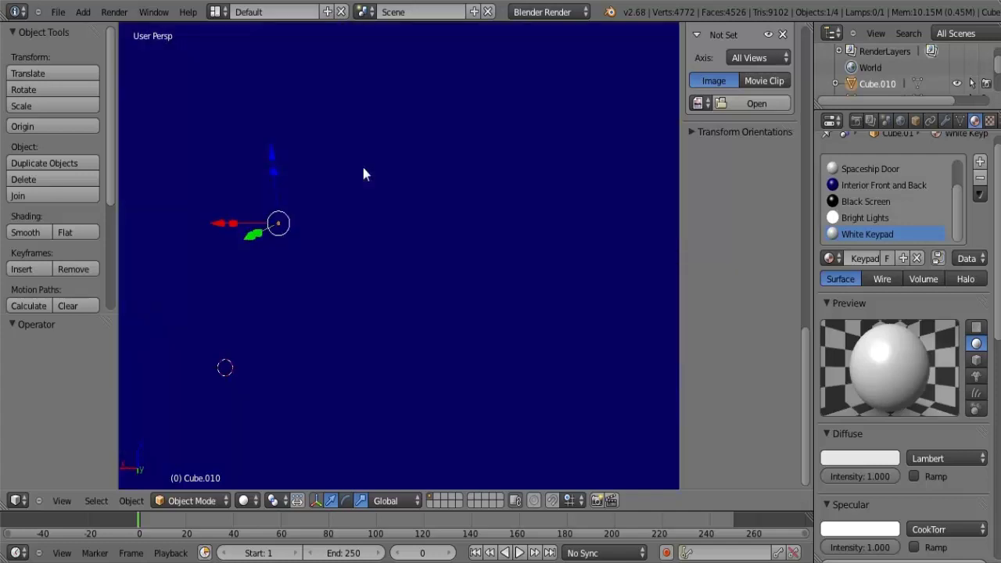
pyautogui.press('ctrl+KP_8')
pyautogui.press('ctrl+KP_2')
pyautogui.press('KP_Subtract')
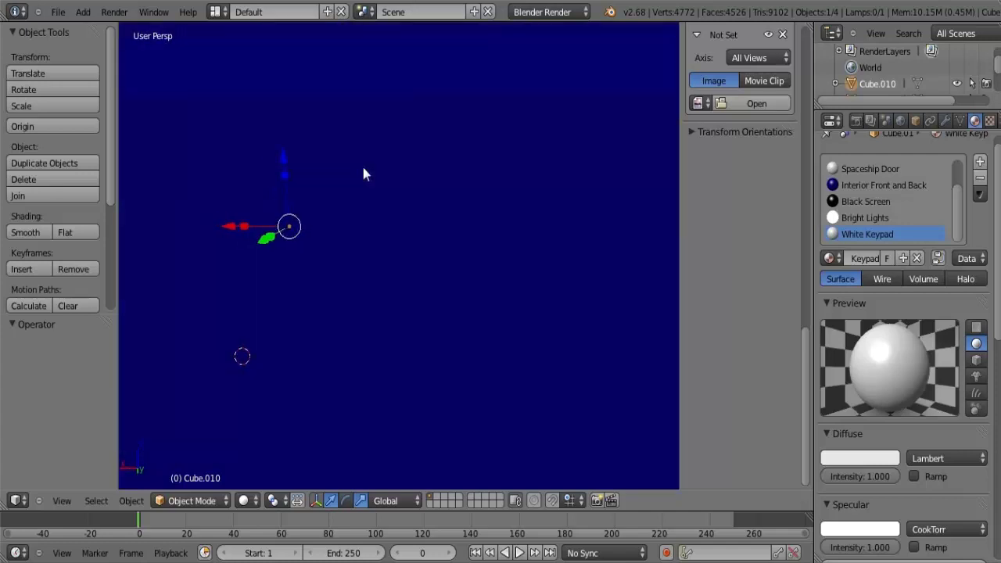
pyautogui.scroll(3, 363, 174)
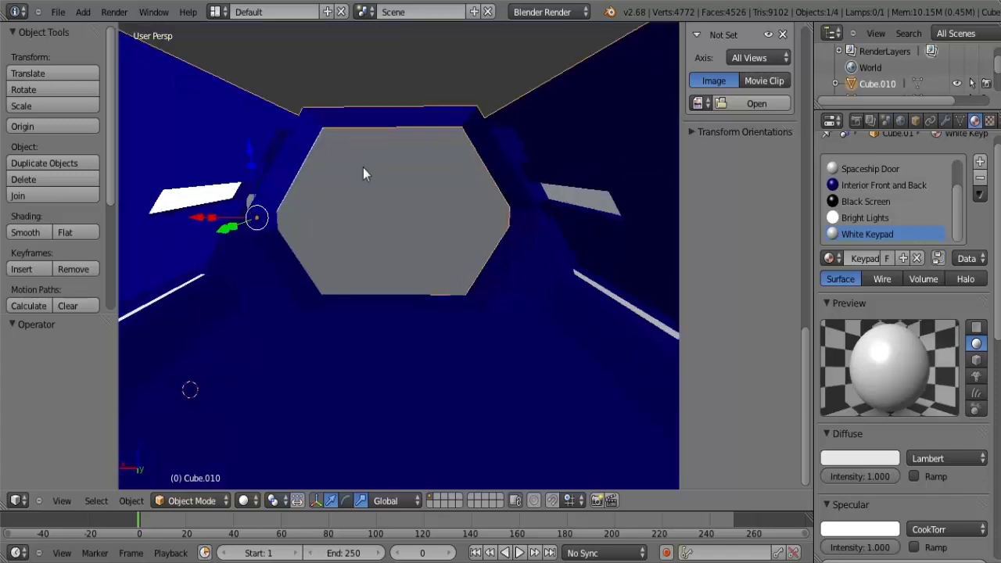
# Step: Examine the hexagonal door and the keypad-side wall from an oblique angle
pyautogui.press('KP_6')
pyautogui.press('KP_6')
pyautogui.press('KP_6')
pyautogui.press('KP_6')
pyautogui.press('KP_6')
pyautogui.press('KP_6')
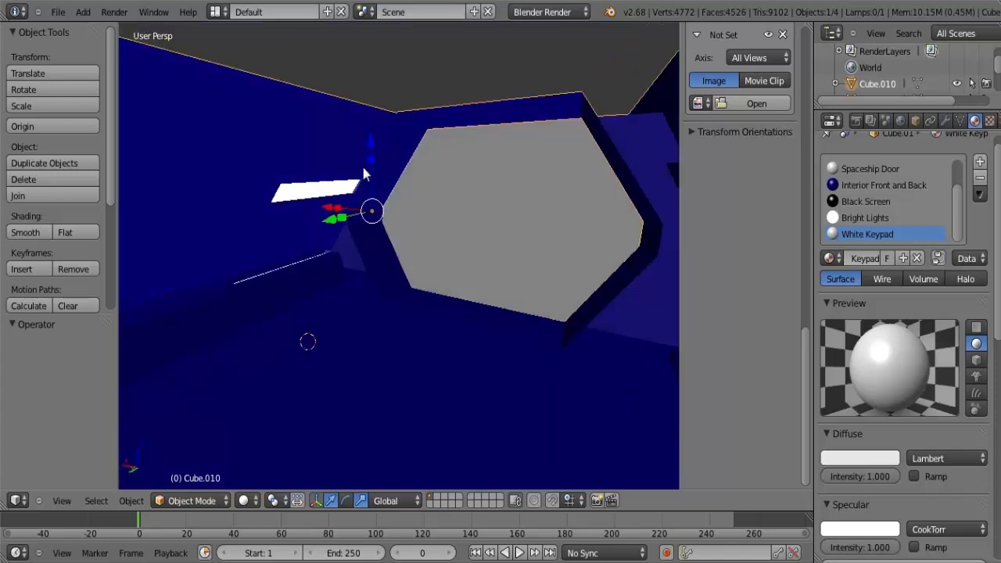
pyautogui.press('KP_4')
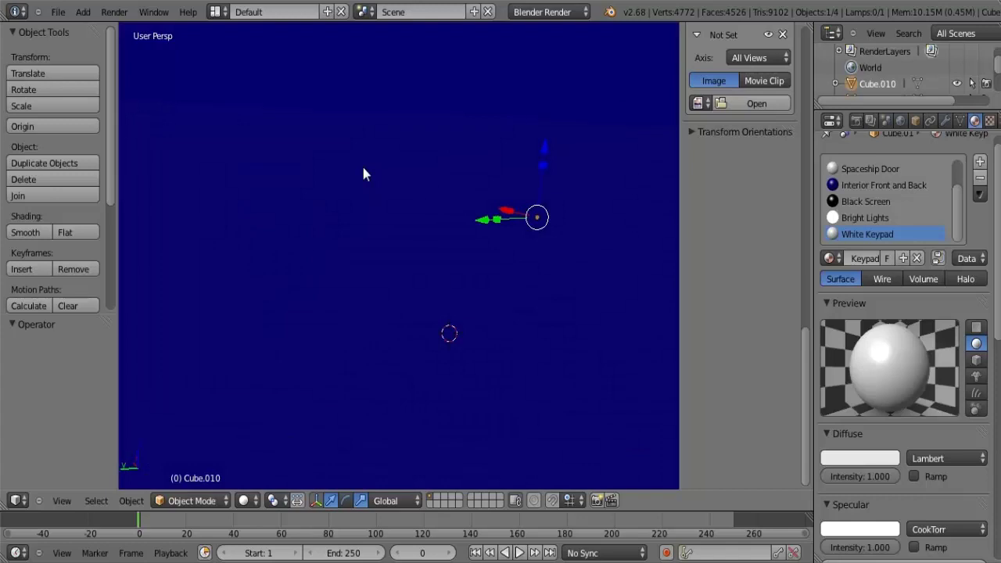
# Step: Inspect the keypad-side wall with its two white light panels next to the doorway
pyautogui.scroll(-1, 363, 174)
pyautogui.scroll(2, 363, 174)
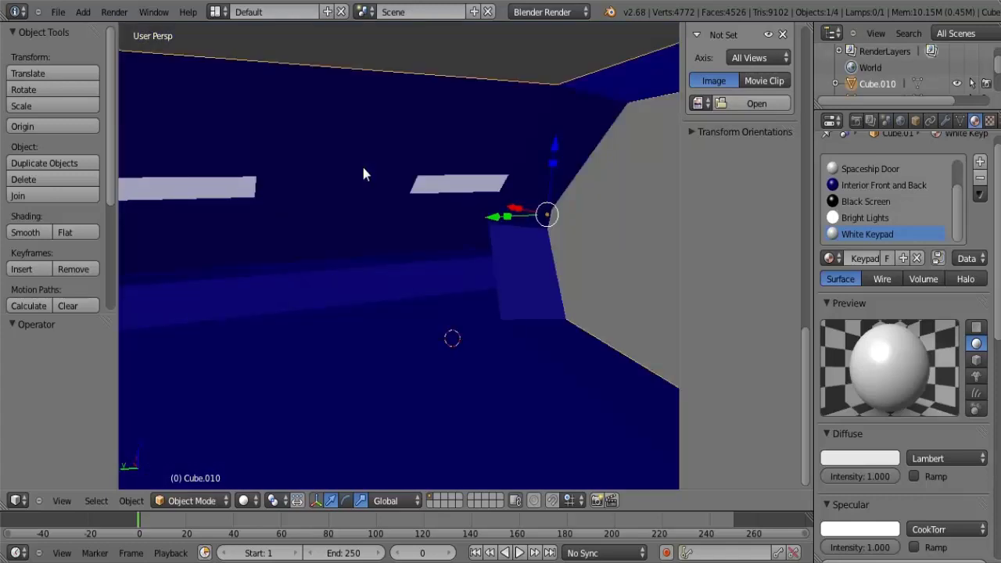
pyautogui.press('KP_4')
pyautogui.press('KP_6')
pyautogui.press('KP_6')
pyautogui.press('KP_6')
pyautogui.press('KP_6')
pyautogui.press('KP_4')
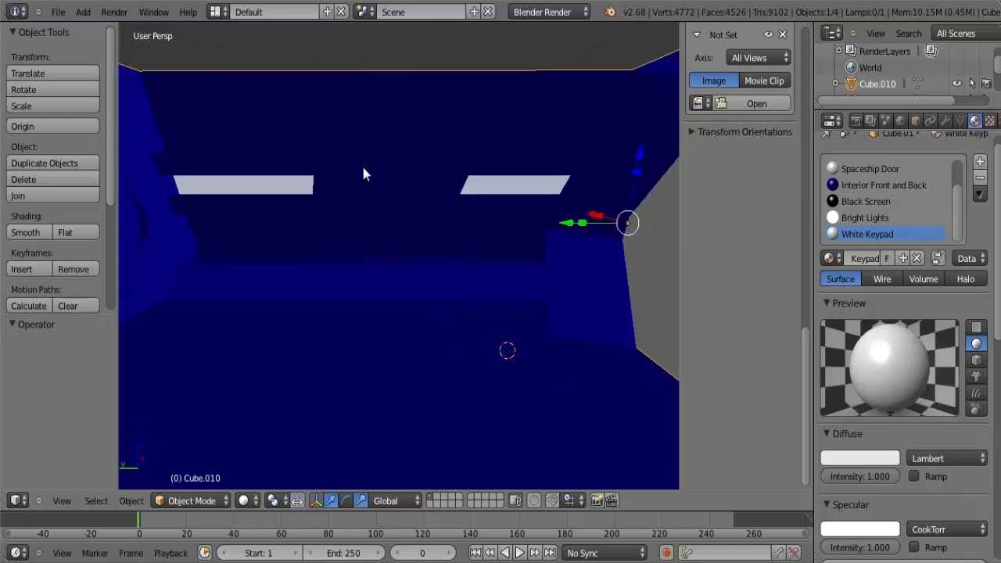
# Step: Examine the white light panels on both side walls and the hexagonal doorway between them
pyautogui.press('KP_4')
pyautogui.press('KP_4')
pyautogui.press('KP_4')
pyautogui.press('KP_4')
pyautogui.press('KP_4')
pyautogui.press('KP_4')
pyautogui.press('KP_4')
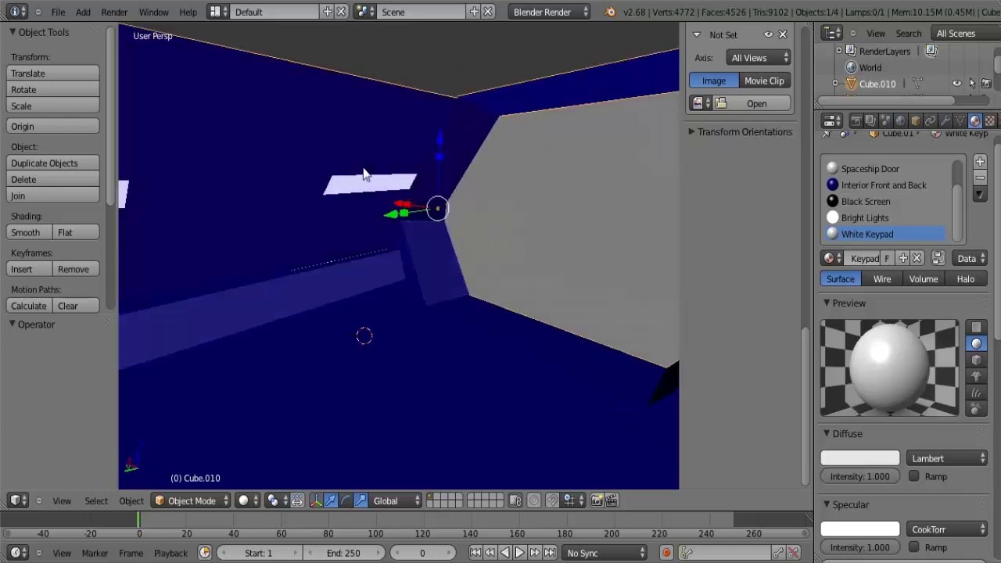
pyautogui.keyDown('ctrl'); pyautogui.scroll(-8, 363, 167); pyautogui.keyUp('ctrl')
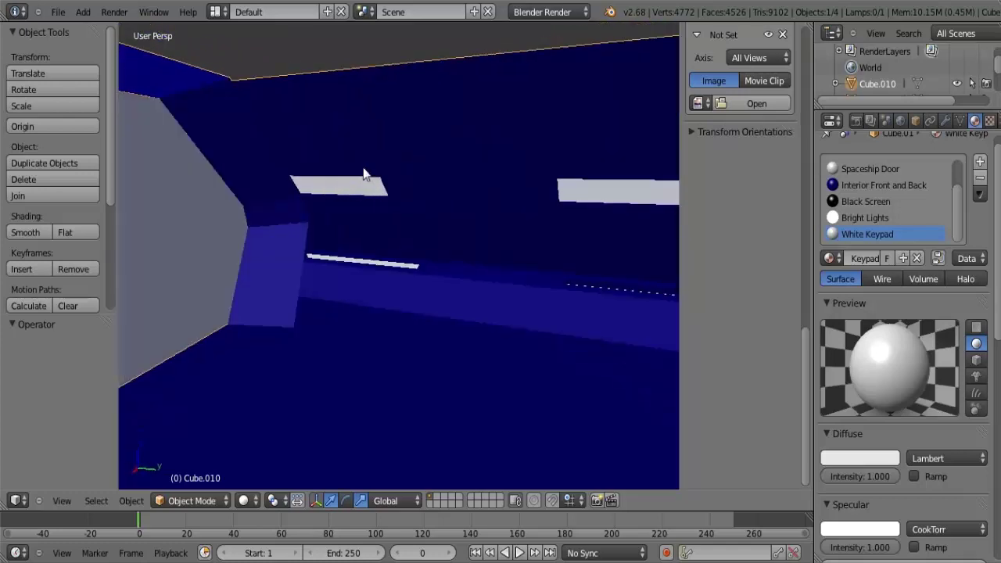
pyautogui.keyDown('ctrl'); pyautogui.scroll(8, 363, 168); pyautogui.keyUp('ctrl')
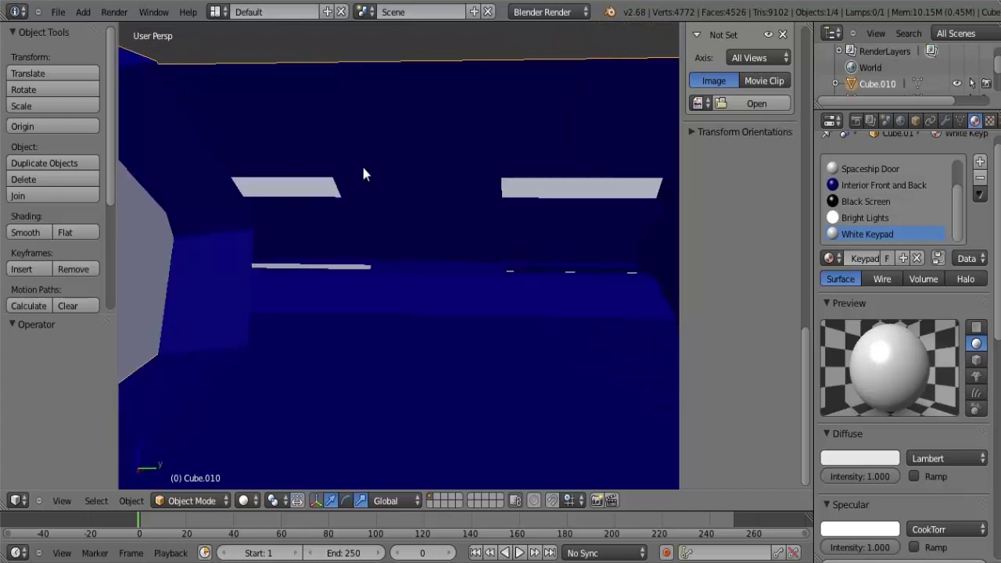
pyautogui.press('KP_6')
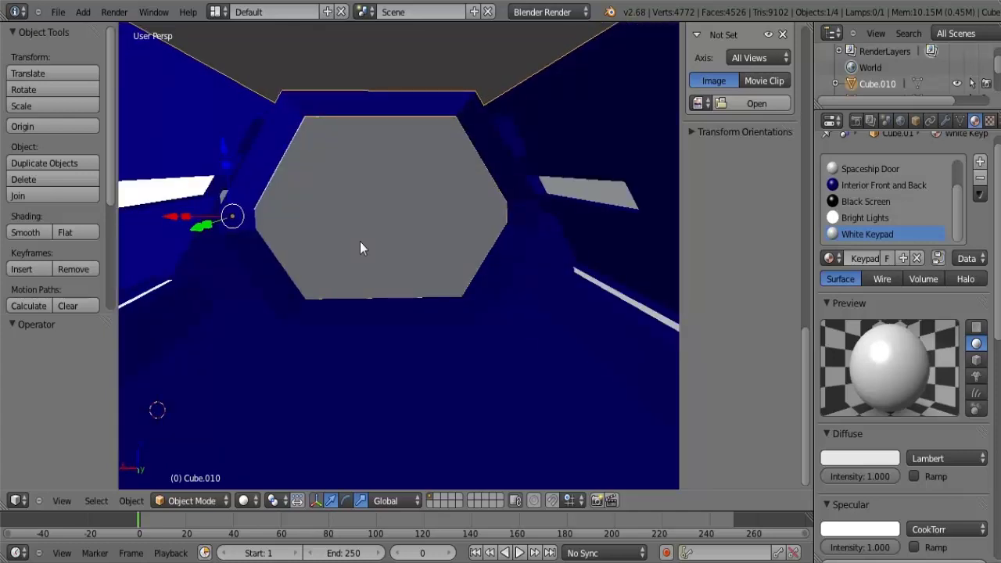
# Step: Select the hexagonal door and slide it 0.084 along the global X axis
pyautogui.rightClick(360, 243)
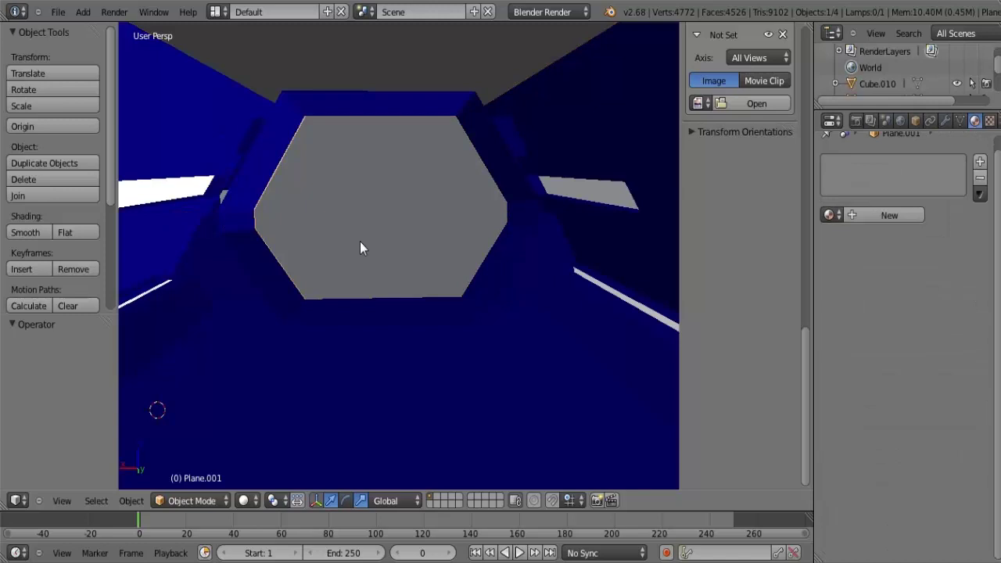
pyautogui.rightClick(359, 242)
pyautogui.rightClick(360, 248)
pyautogui.press('g')
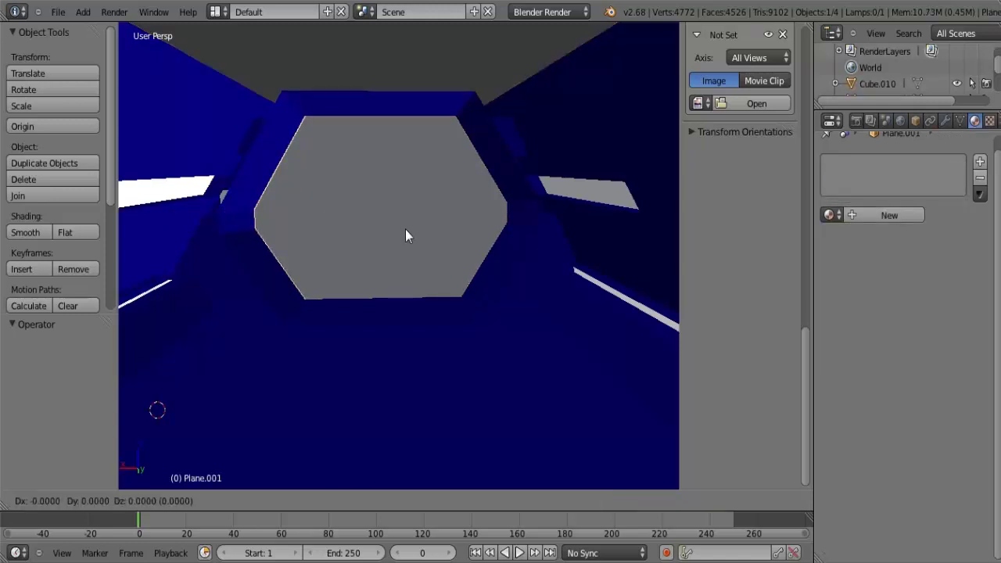
pyautogui.press('x')
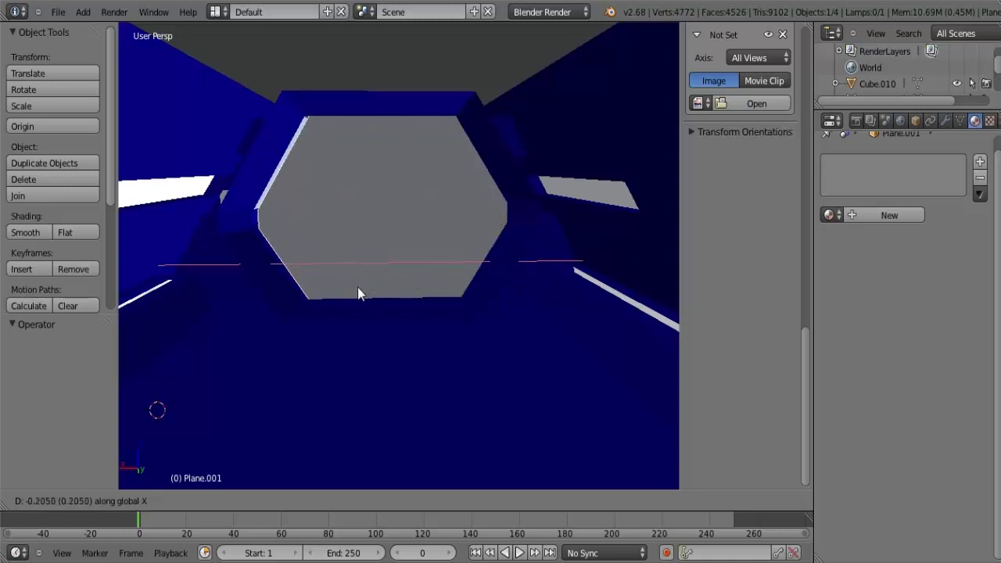
pyautogui.click(355, 295)
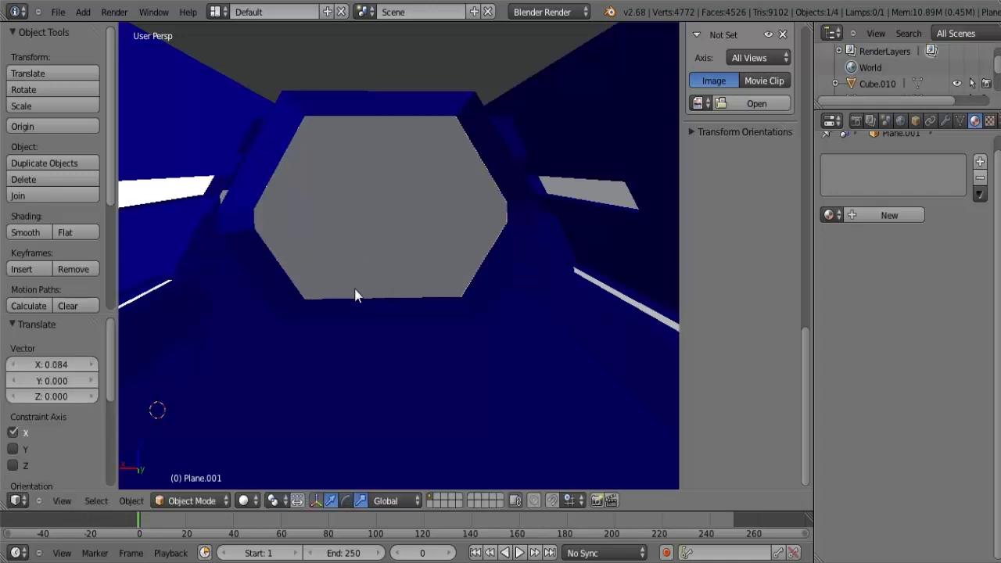
# Step: Inspect the hexagonal door up close and the hull from outside, including its hexagonal outline
pyautogui.press('KP_8')
pyautogui.press('KP_2')
pyautogui.scroll(-3, 356, 291)
pyautogui.scroll(2, 356, 290)
pyautogui.scroll(10, 355, 296)
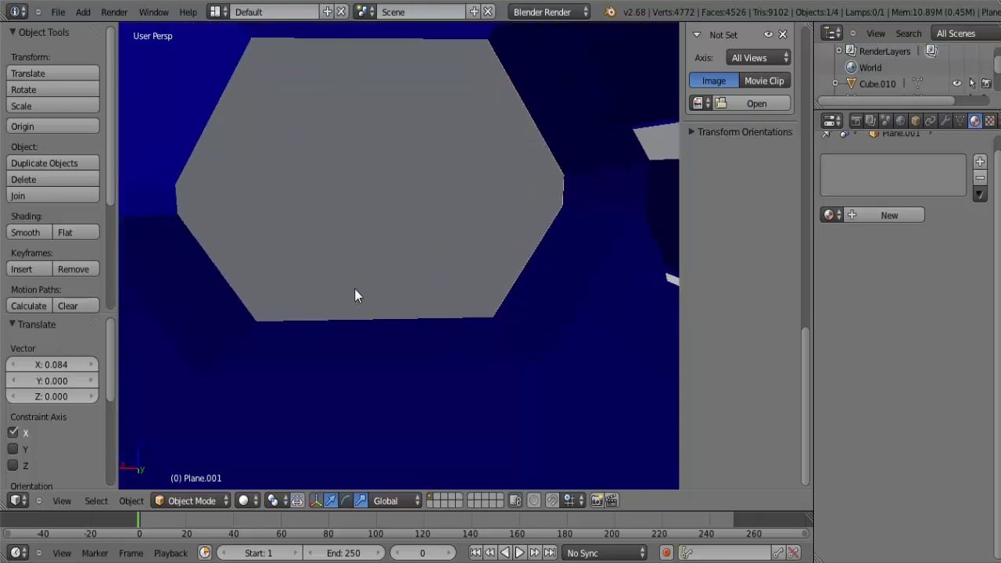
pyautogui.scroll(-8, 355, 296)
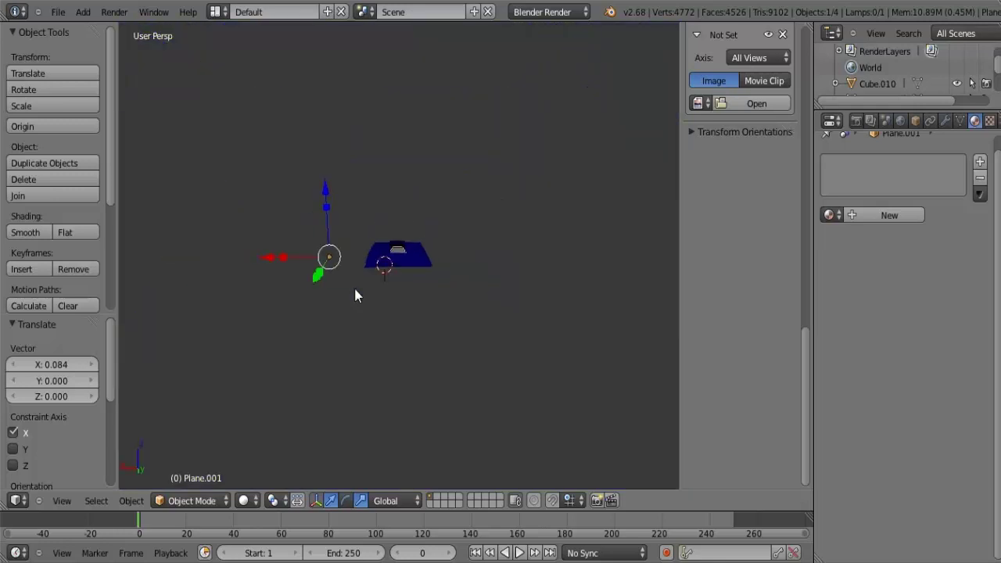
pyautogui.scroll(10, 355, 296)
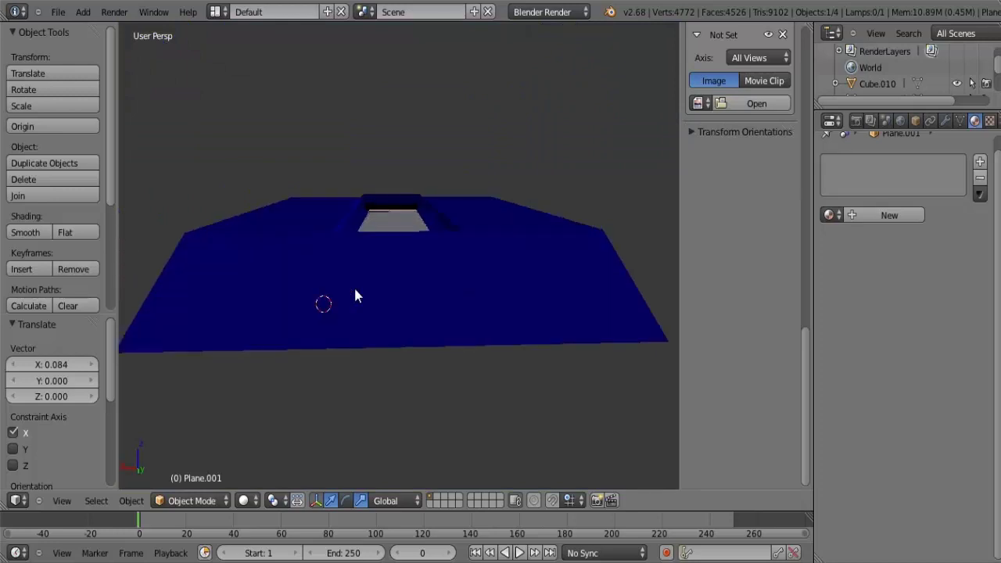
pyautogui.scroll(2, 355, 296)
pyautogui.scroll(6, 355, 296)
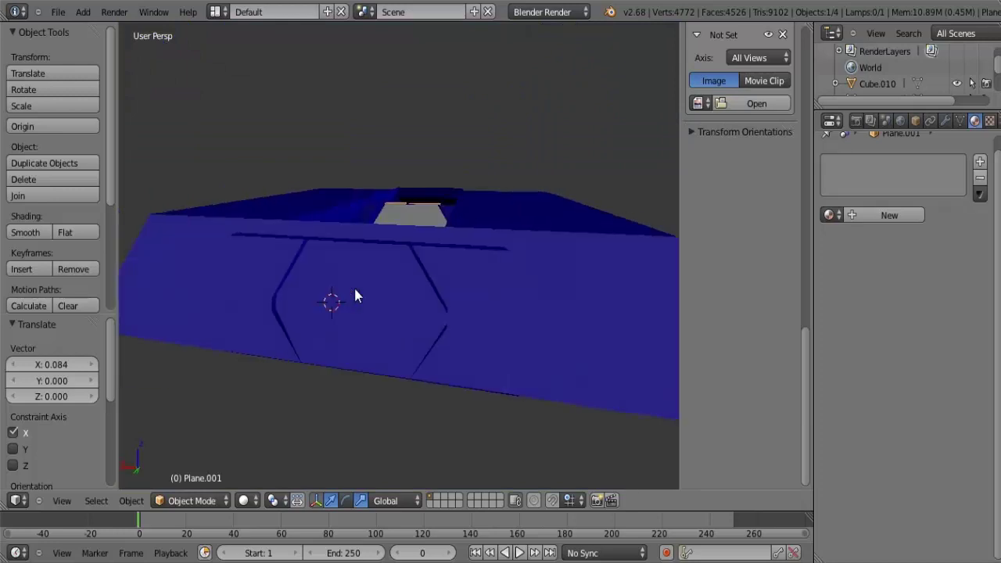
pyautogui.scroll(6, 355, 296)
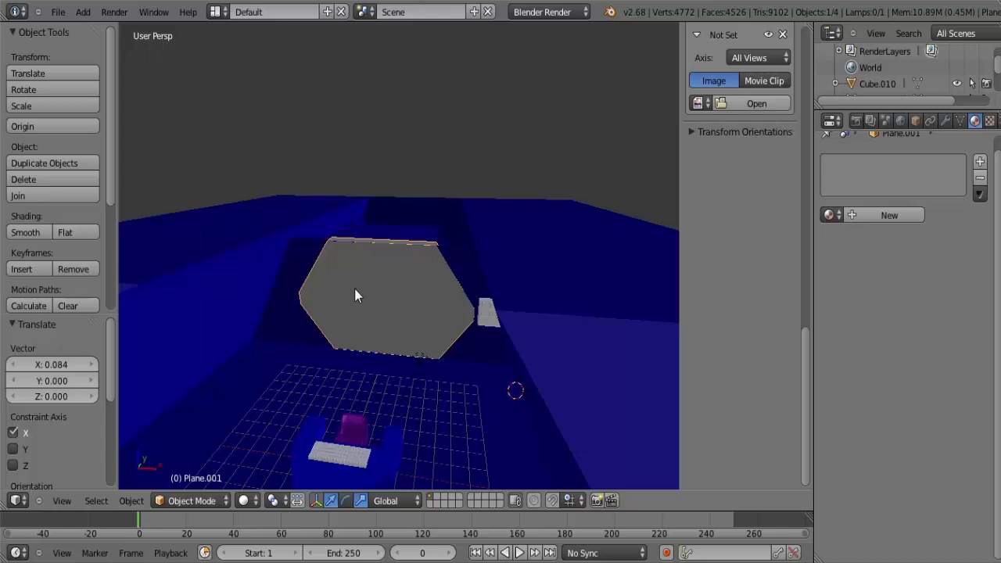
# Step: Examine the hexagonal door and the adjacent keypad from above at several angles
pyautogui.press('KP_4')
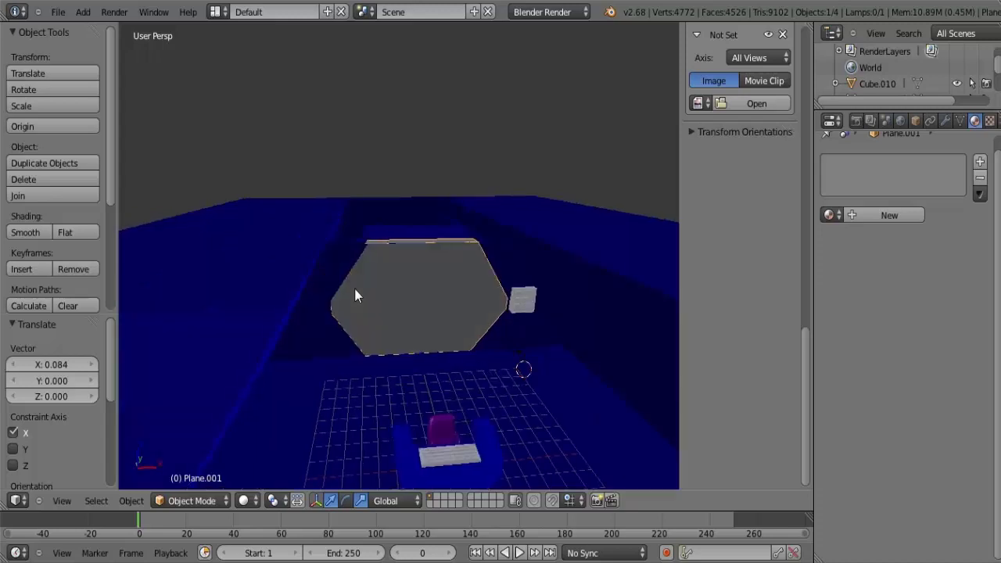
pyautogui.scroll(-1, 356, 290)
pyautogui.scroll(3, 355, 290)
pyautogui.press('KP_4')
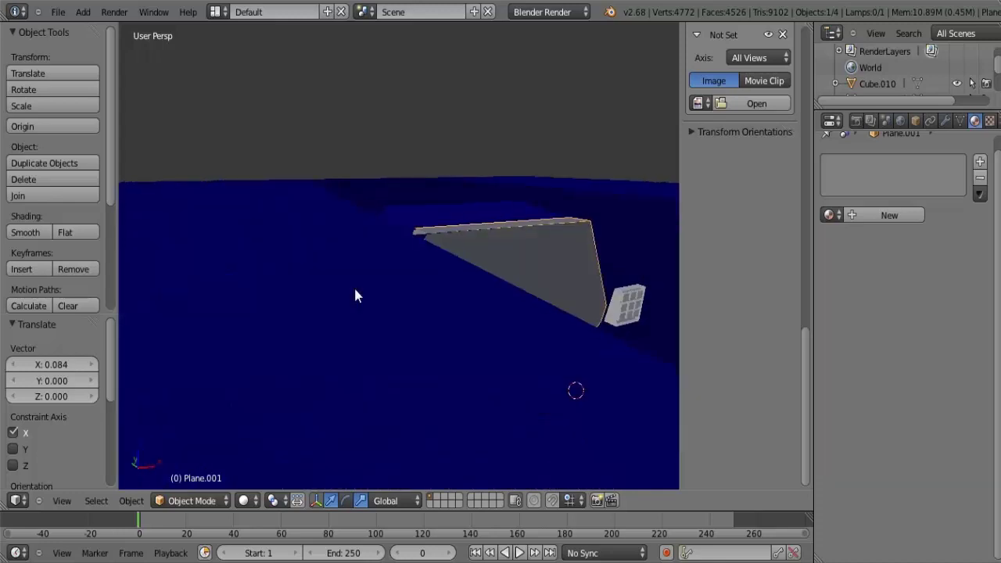
pyautogui.press('KP_6')
pyautogui.press('KP_6')
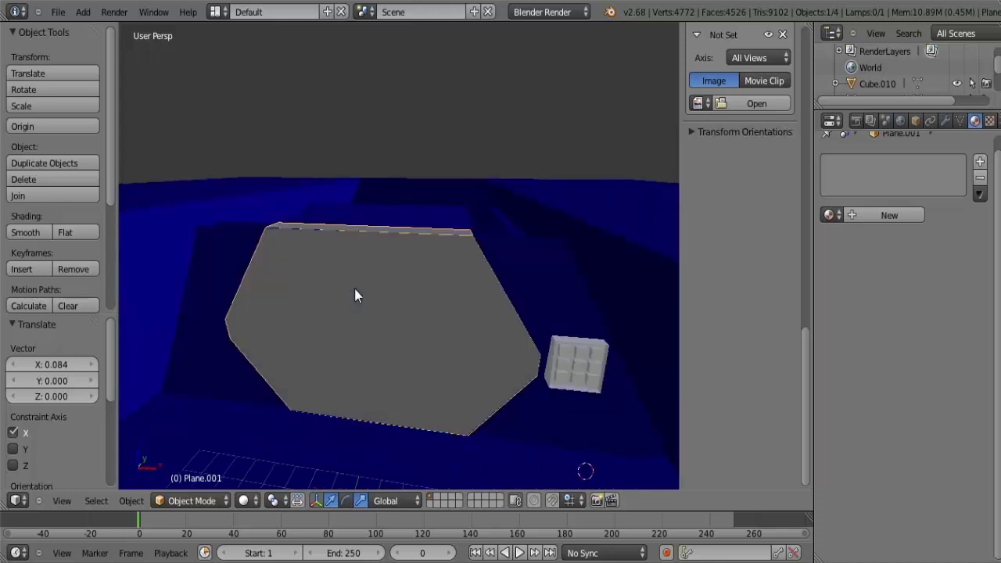
pyautogui.press('KP_4')
pyautogui.press('KP_6')
pyautogui.press('KP_4')
pyautogui.press('KP_4')
pyautogui.press('KP_4')
pyautogui.press('KP_4')
pyautogui.press('KP_4')
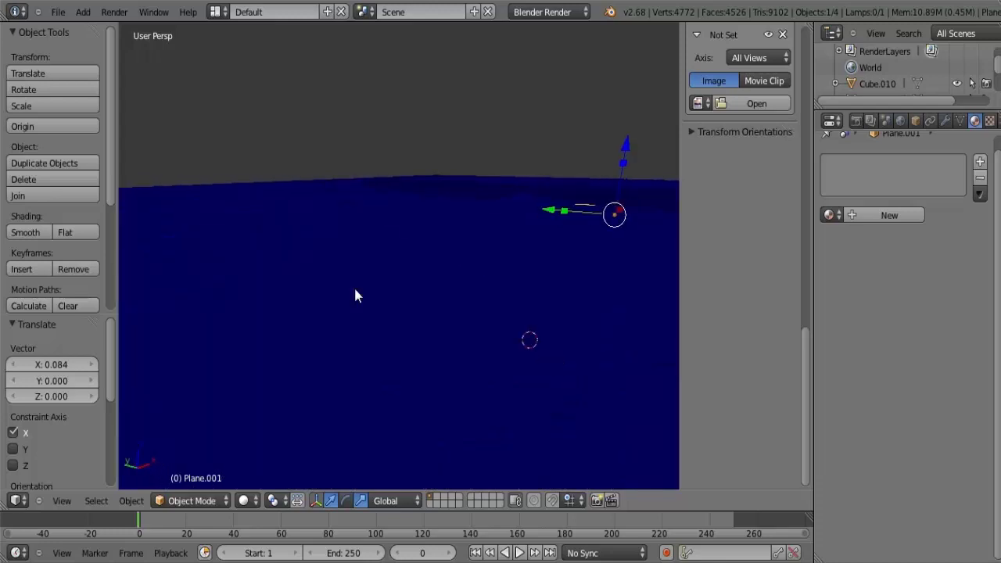
pyautogui.press('KP_6')
pyautogui.press('KP_6')
pyautogui.press('KP_6')
pyautogui.press('KP_6')
pyautogui.press('KP_6')
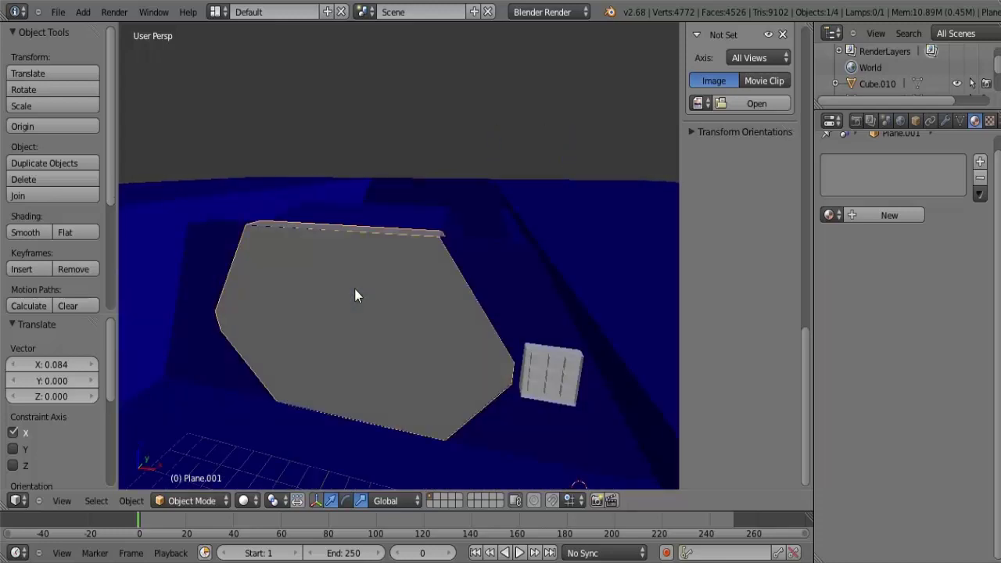
pyautogui.press('KP_4')
pyautogui.scroll(2, 355, 296)
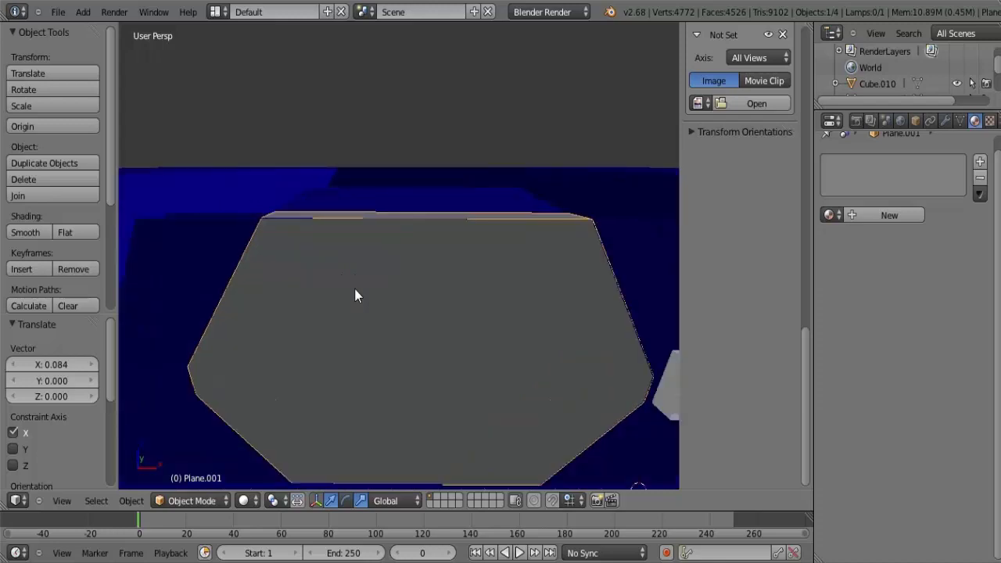
pyautogui.scroll(-6, 355, 295)
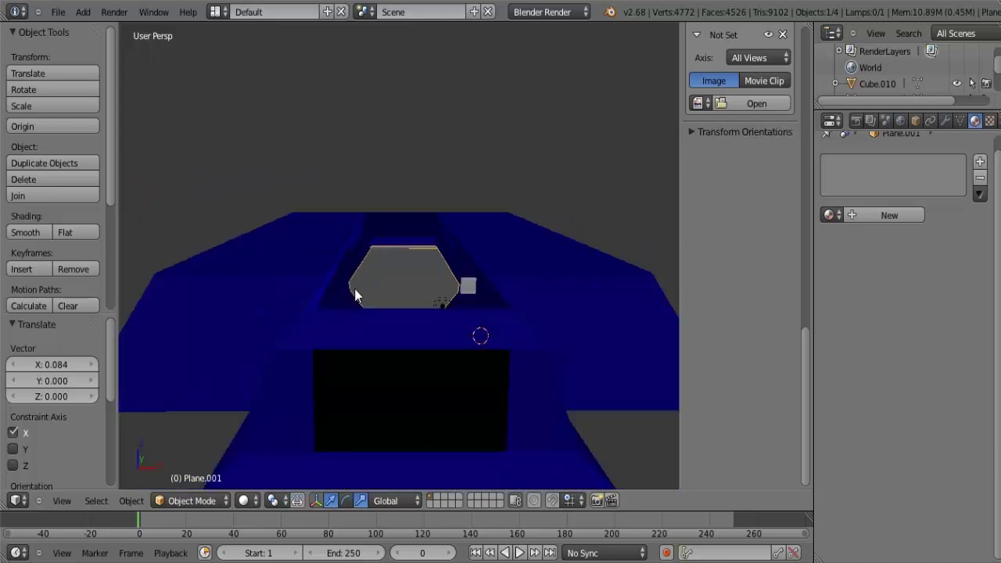
# Step: Inspect the spaceship hull from all sides in a full turn back to the black screen
pyautogui.press('KP_4')
pyautogui.press('KP_4')
pyautogui.press('KP_4')
pyautogui.press('KP_4')
pyautogui.press('KP_4')
pyautogui.press('KP_4')
pyautogui.press('KP_4')
pyautogui.press('KP_4')
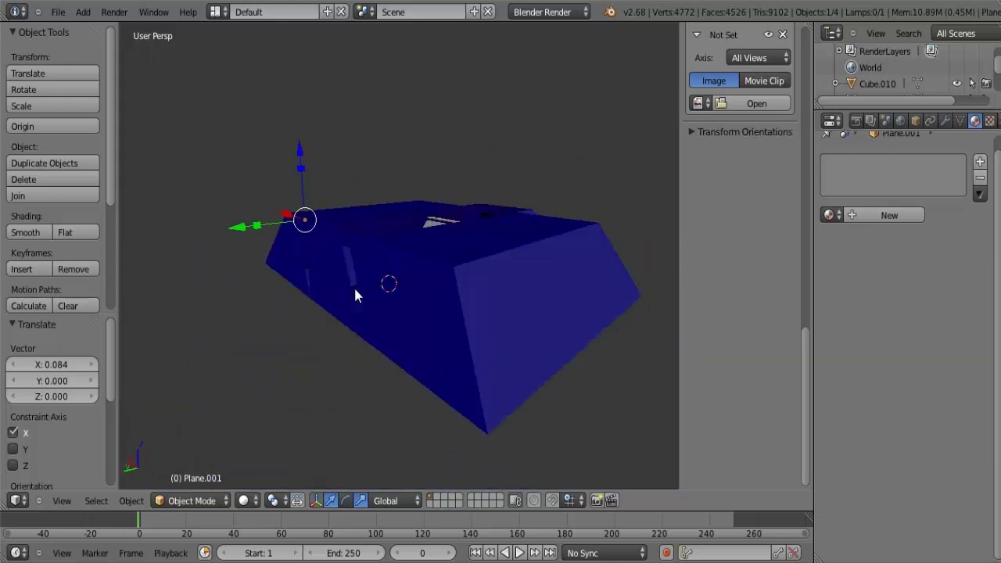
pyautogui.press('KP_4')
pyautogui.press('KP_4')
pyautogui.press('KP_4')
pyautogui.press('KP_4')
pyautogui.press('KP_4')
pyautogui.press('KP_4')
pyautogui.press('KP_4')
pyautogui.press('KP_4')
pyautogui.press('KP_4')
pyautogui.press('KP_4')
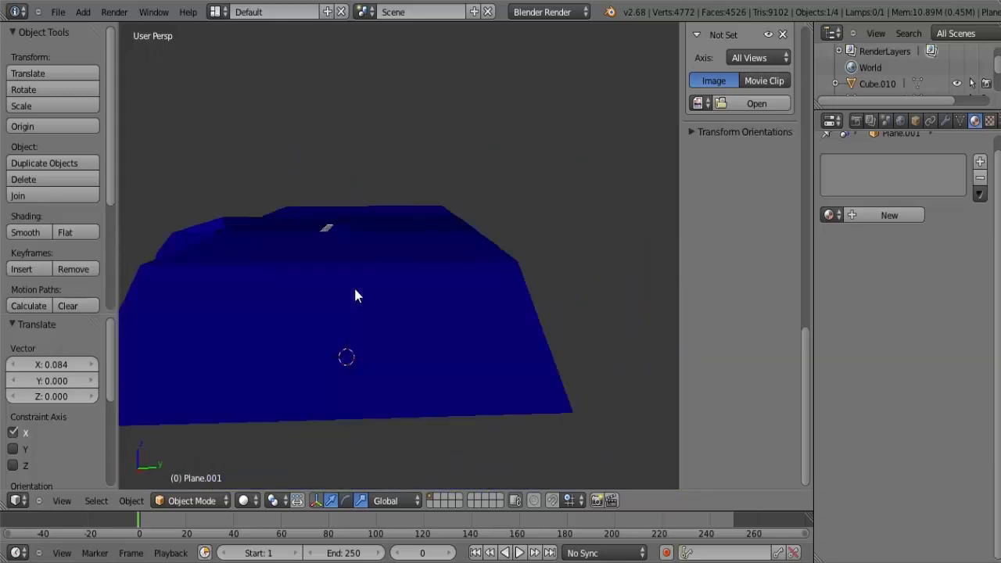
pyautogui.press('KP_4')
pyautogui.press('KP_4')
pyautogui.press('KP_4')
pyautogui.press('KP_4')
pyautogui.press('KP_4')
pyautogui.press('KP_4')
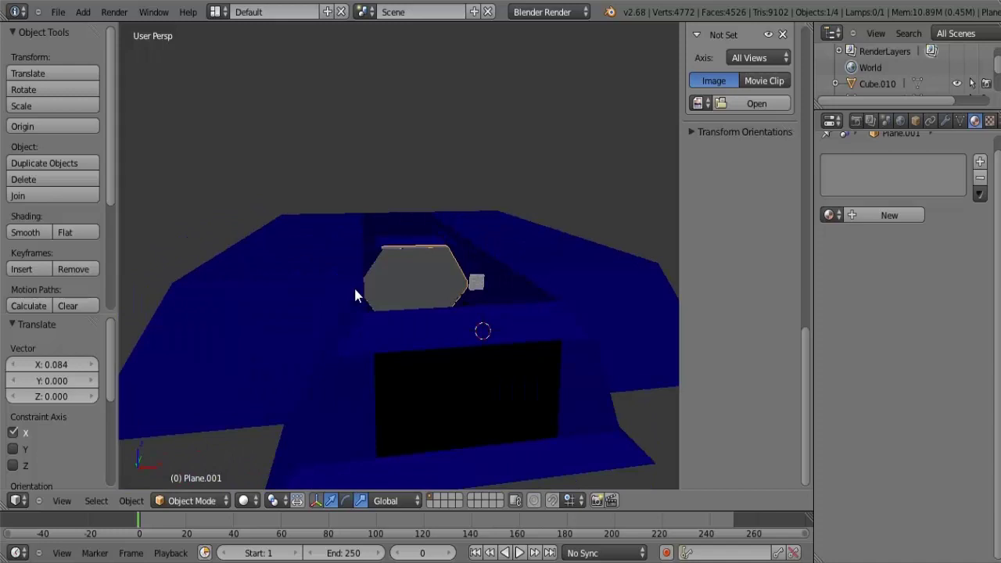
# Step: Isolate the hexagonal door in local view, undo its X-axis move, and return to the full scene
pyautogui.press('KP_Divide')
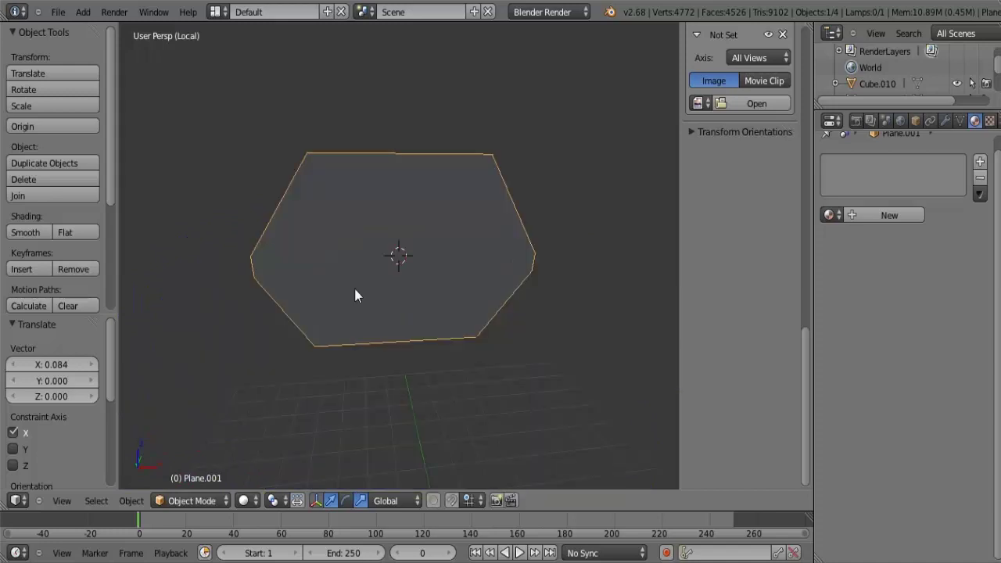
pyautogui.press('Delete')
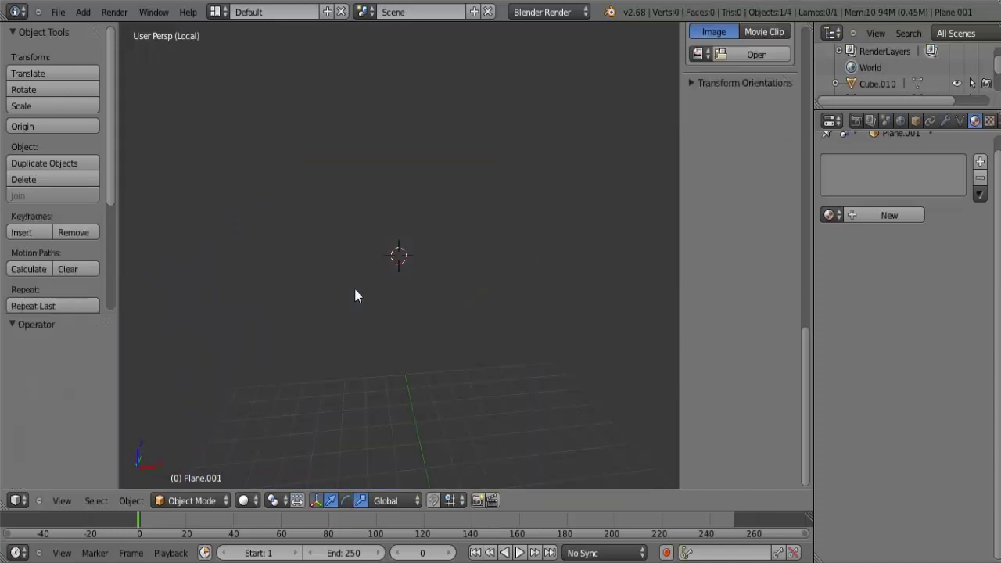
pyautogui.hotkey('ctrl', 'z')
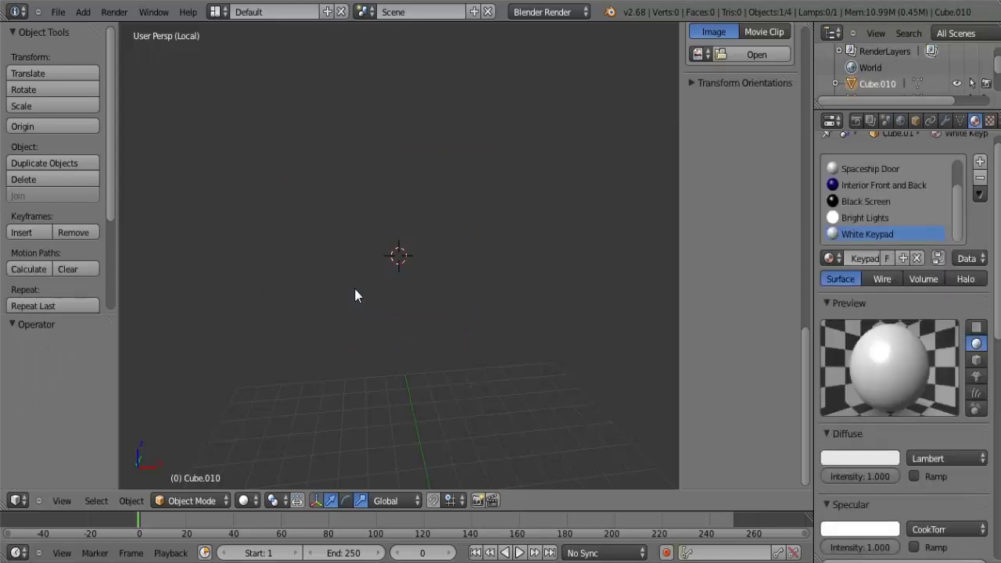
pyautogui.scroll(-15, 355, 289)
pyautogui.scroll(8, 354, 288)
pyautogui.scroll(5, 354, 295)
pyautogui.press('KP_Divide')
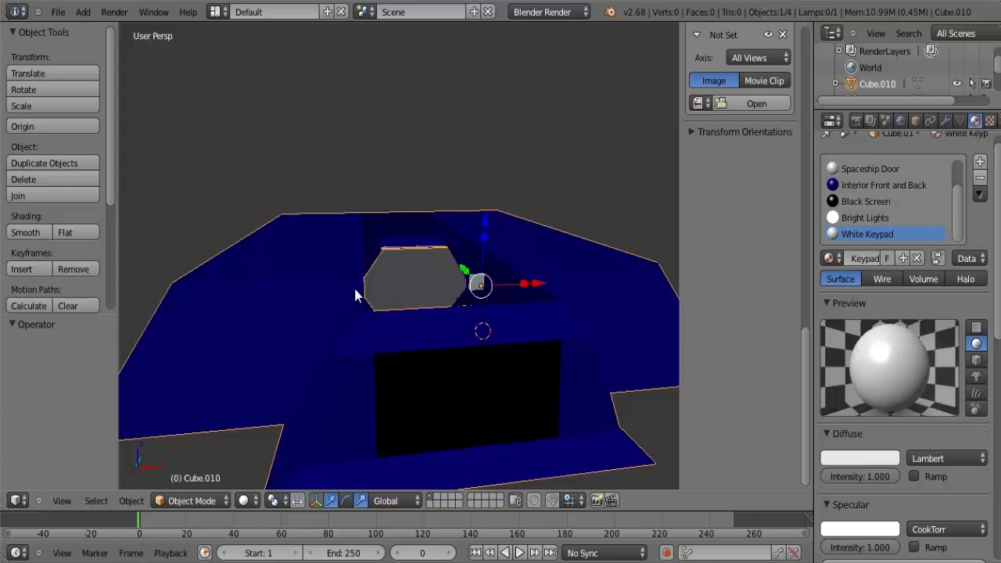
# Step: Examine the selected hull all the way around, ending with the black screen and door facing forward
pyautogui.press('KP_6')
pyautogui.press('KP_6')
pyautogui.press('KP_6')
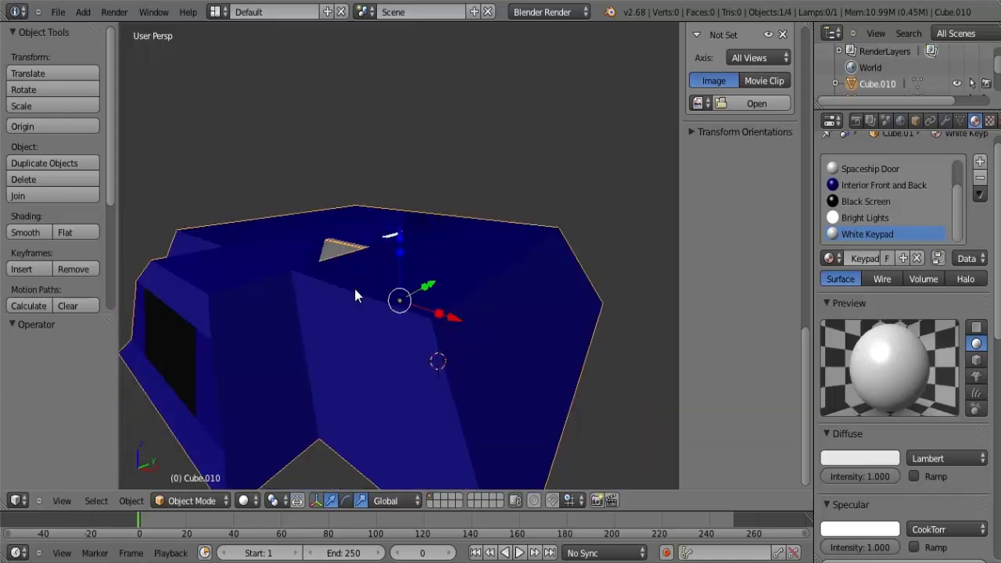
pyautogui.press('KP_4')
pyautogui.press('KP_4')
pyautogui.press('KP_4')
pyautogui.press('KP_4')
pyautogui.press('KP_4')
pyautogui.press('KP_4')
pyautogui.press('KP_4')
pyautogui.press('KP_4')
pyautogui.press('KP_4')
pyautogui.press('KP_4')
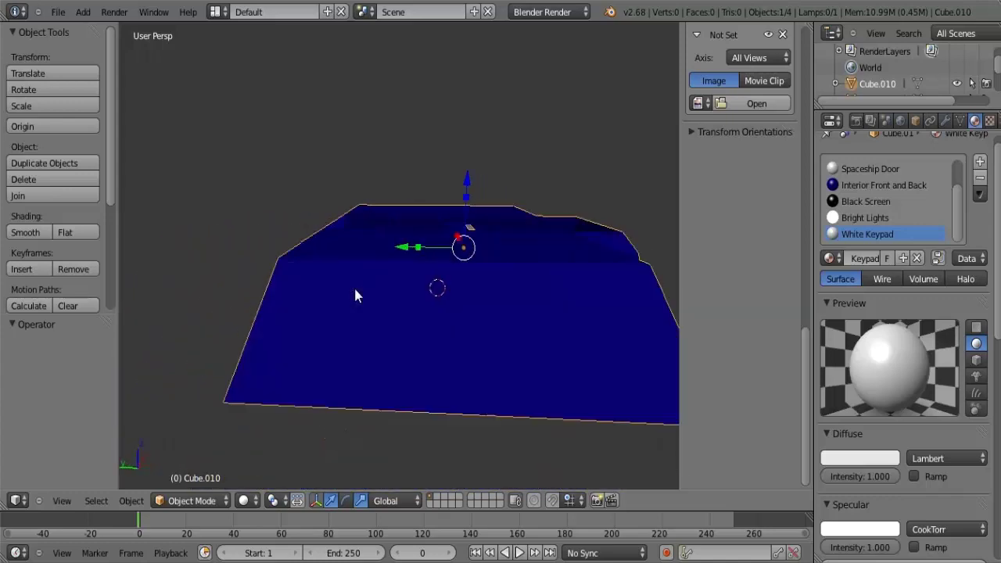
pyautogui.press('KP_4')
pyautogui.press('KP_4')
pyautogui.press('KP_4')
pyautogui.press('KP_4')
pyautogui.press('KP_4')
pyautogui.press('KP_4')
pyautogui.press('KP_4')
pyautogui.press('KP_4')
pyautogui.press('KP_4')
pyautogui.press('KP_4')
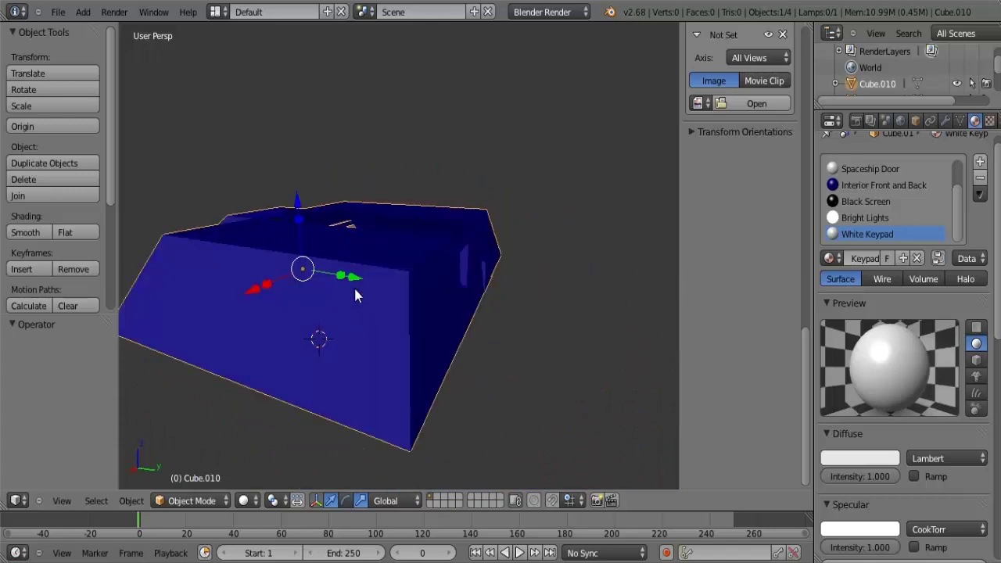
pyautogui.press('KP_4')
pyautogui.press('KP_4')
pyautogui.press('KP_4')
pyautogui.press('KP_4')
pyautogui.press('KP_4')
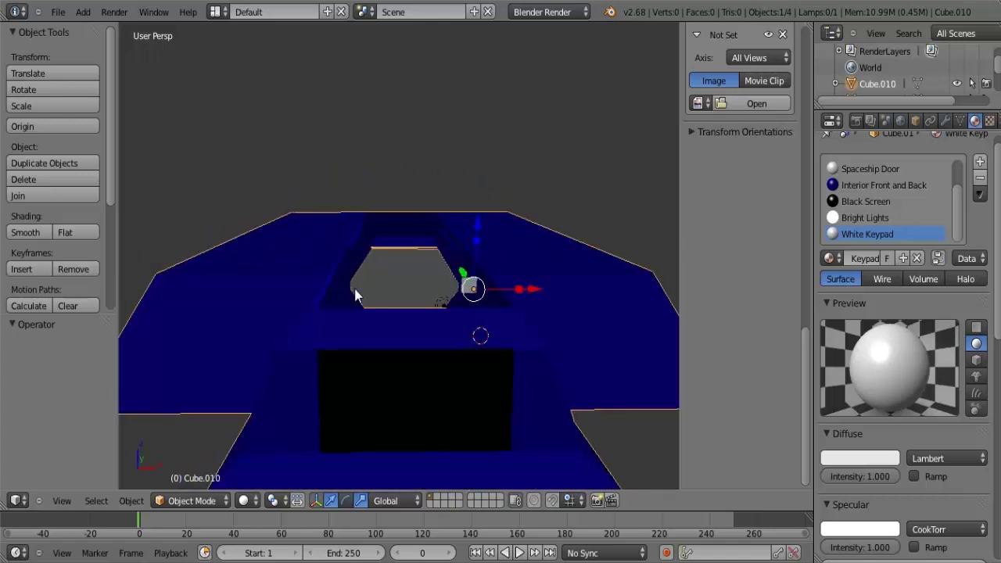
# Step: Inspect the black screen end and the cabin's door, keypad and seat from slightly differing raised angles
pyautogui.press('KP_6')
pyautogui.press('KP_4')
pyautogui.press('KP_6')
pyautogui.press('KP_4')
pyautogui.press('KP_6')
pyautogui.press('KP_4')
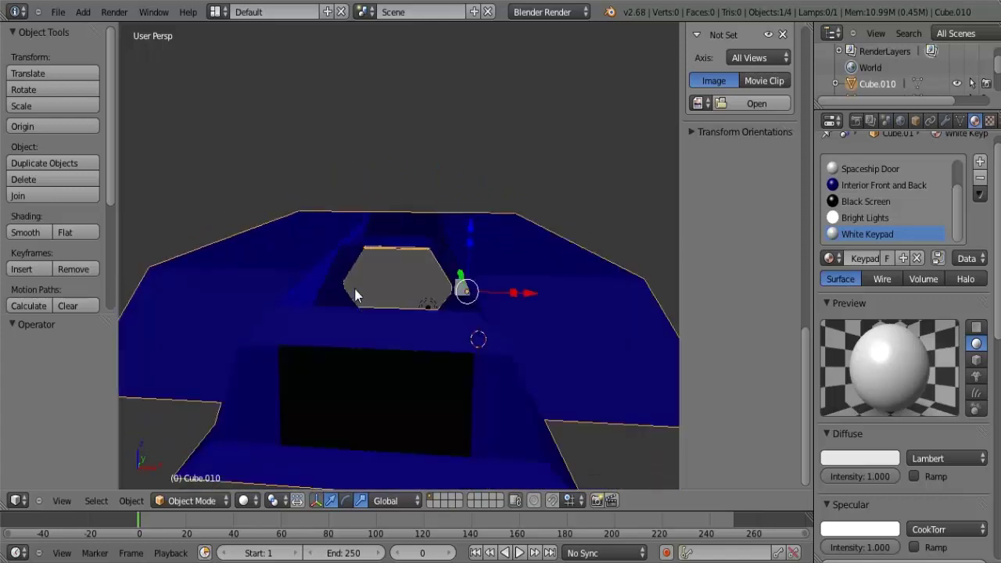
pyautogui.press('KP_6')
pyautogui.press('KP_4')
pyautogui.press('KP_8')
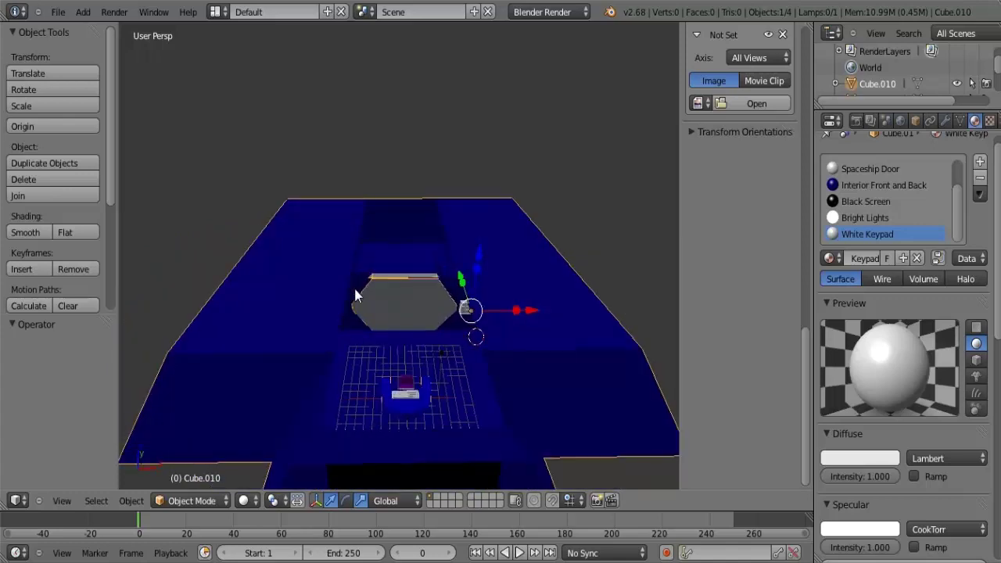
pyautogui.press('KP_6')
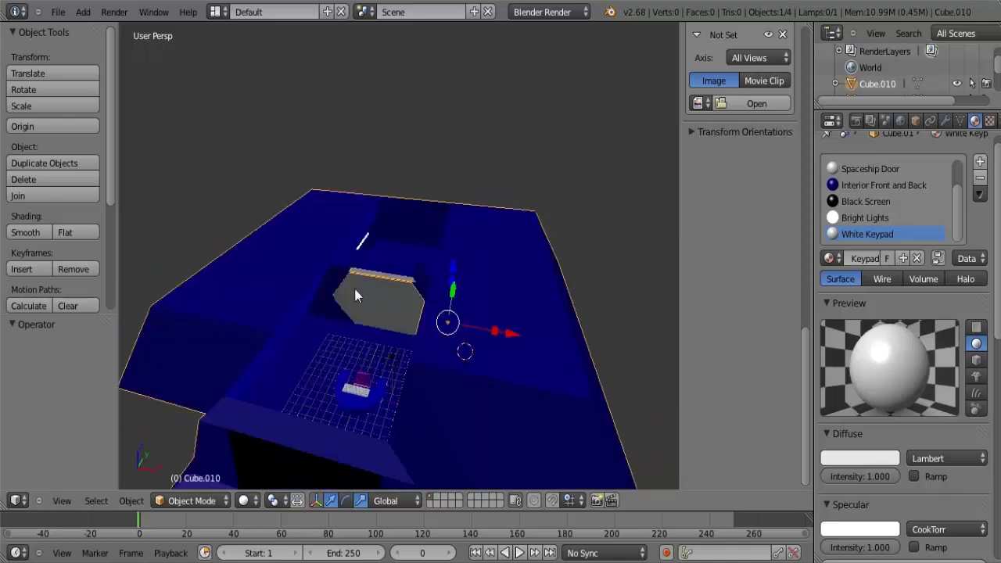
pyautogui.press('KP_4')
pyautogui.press('KP_4')
pyautogui.press('KP_6')
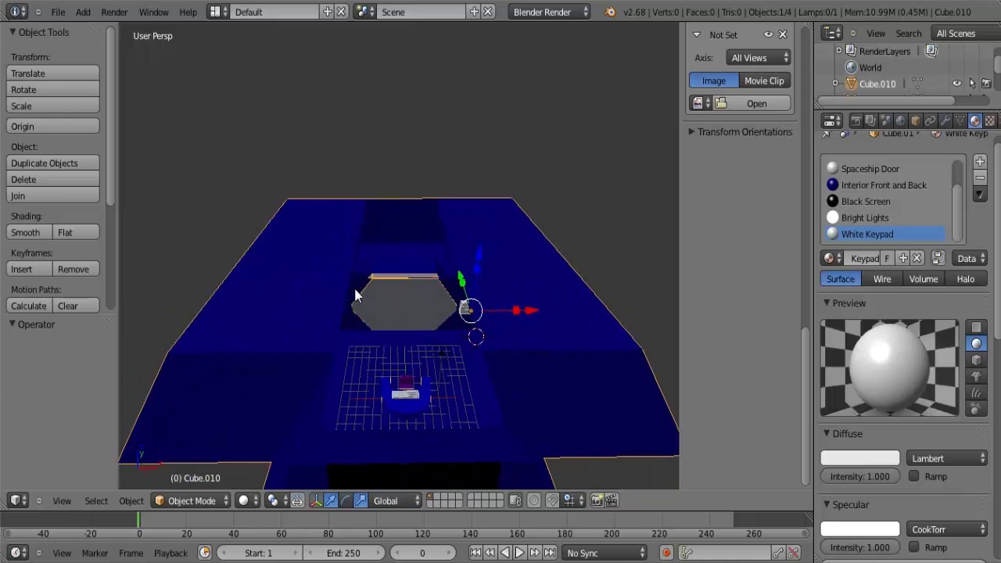
# Step: Inspect the hexagonal door and the keypad beside it more closely, alternating between head-on and slightly angled views
pyautogui.press('KP_4')
pyautogui.press('KP_6')
pyautogui.press('KP_4')
pyautogui.press('KP_6')
pyautogui.press('KP_4')
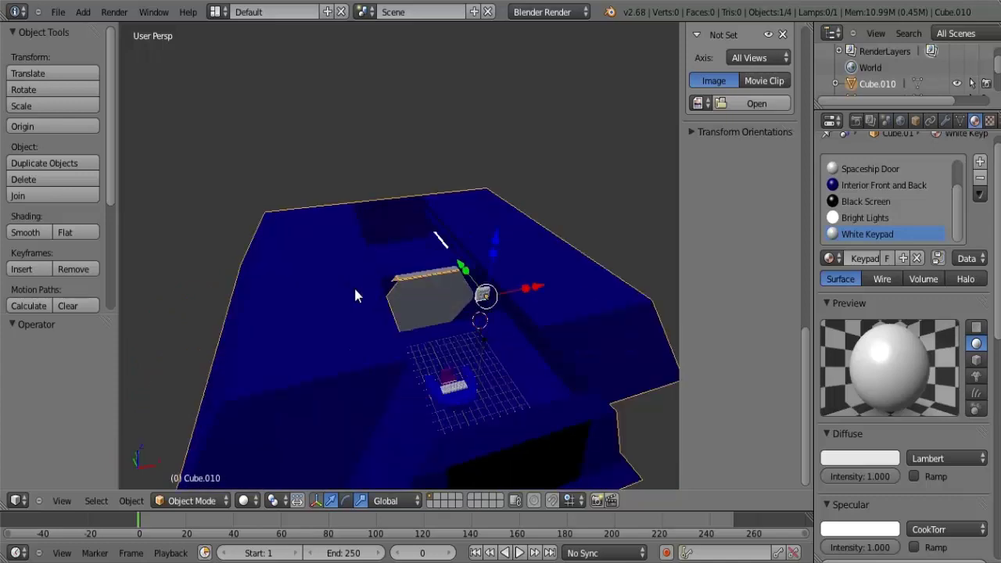
pyautogui.press('KP_4')
pyautogui.scroll(1, 356, 295)
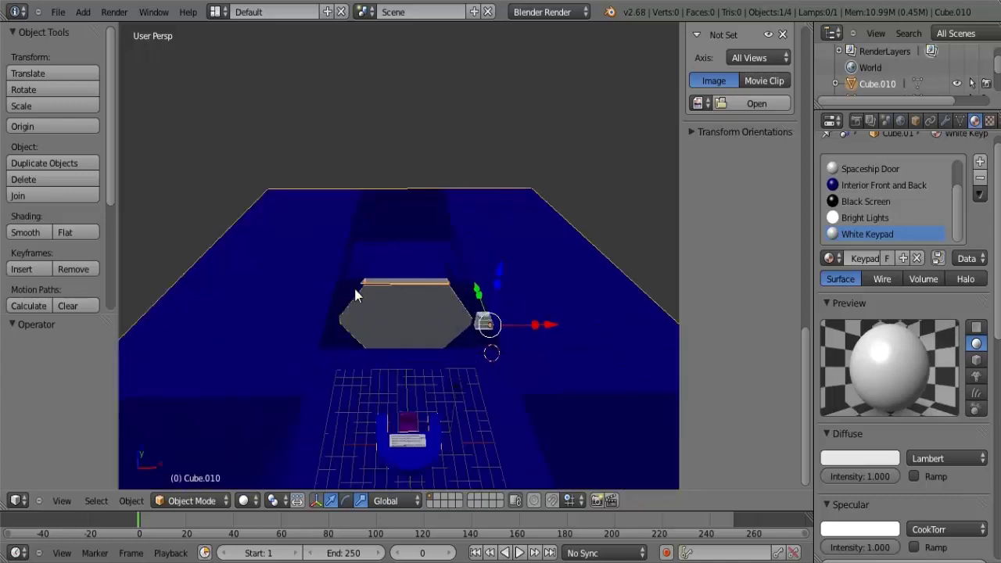
pyautogui.press('KP_4')
pyautogui.press('KP_4')
pyautogui.press('KP_4')
pyautogui.press('KP_4')
pyautogui.press('KP_4')
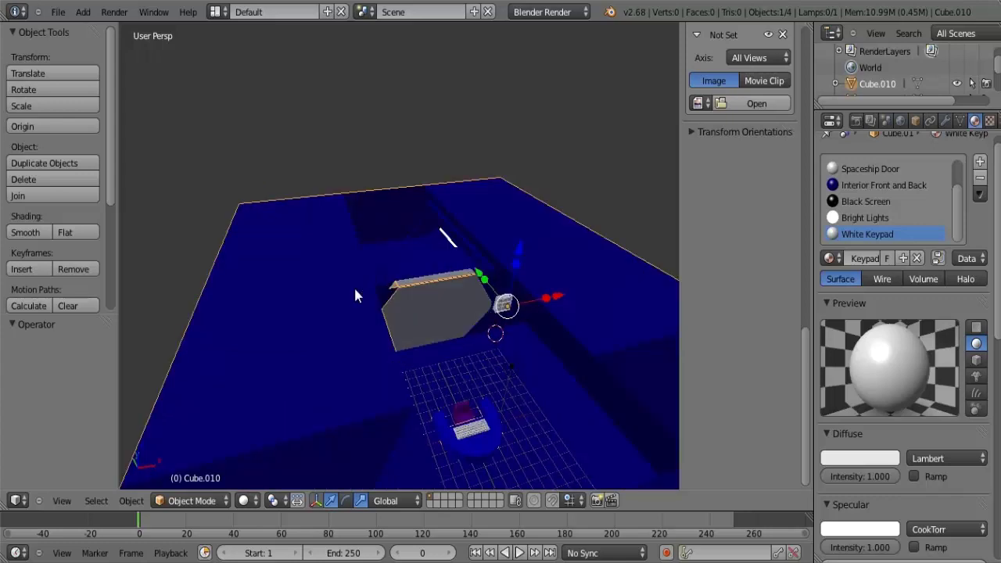
# Step: Examine the hexagonal door, seat and interior wall light from the opposite side of the cabin
pyautogui.press('KP_6')
pyautogui.press('KP_6')
pyautogui.press('KP_6')
pyautogui.press('KP_6')
pyautogui.press('KP_6')
pyautogui.press('KP_6')
pyautogui.press('KP_6')
pyautogui.press('KP_6')
pyautogui.press('KP_6')
pyautogui.press('KP_6')
pyautogui.press('KP_6')
pyautogui.press('KP_6')
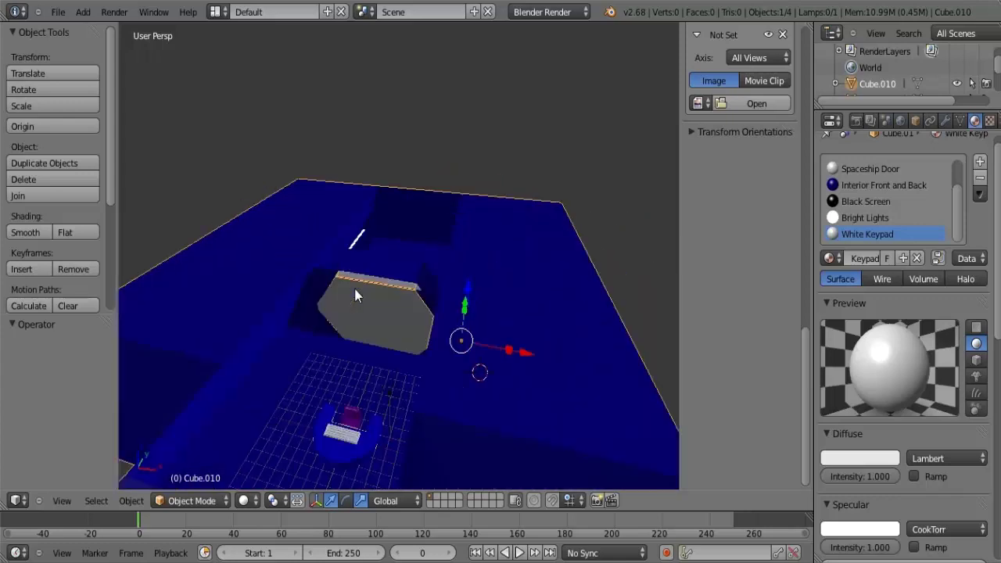
# Step: Inspect the hull's rear and sides all the way around, including the white lights and the door's edge
pyautogui.press('KP_6')
pyautogui.press('KP_6')
pyautogui.press('KP_6')
pyautogui.press('KP_6')
pyautogui.press('KP_6')
pyautogui.press('KP_6')
pyautogui.press('KP_6')
pyautogui.press('KP_6')
pyautogui.press('KP_6')
pyautogui.press('KP_6')
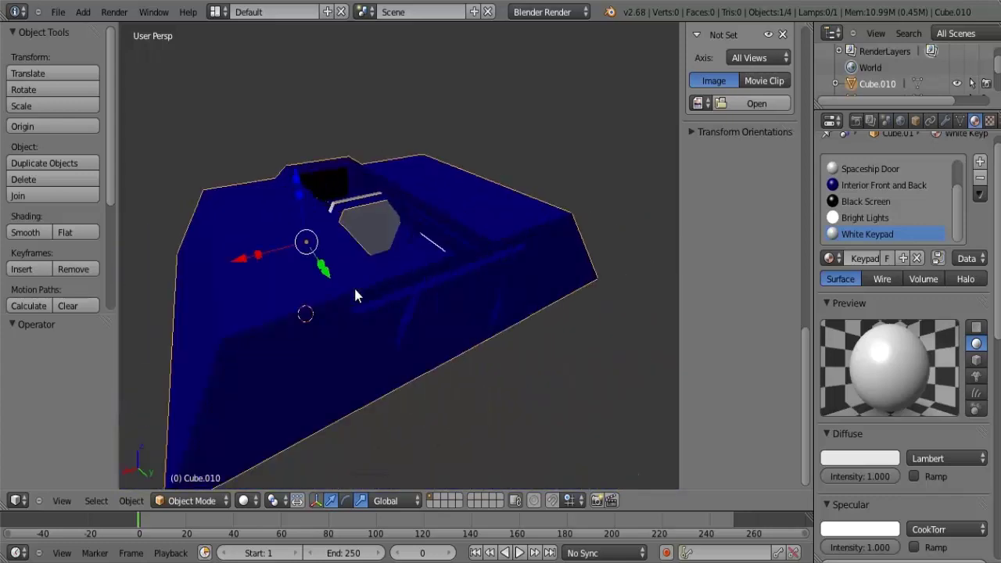
pyautogui.press('KP_6')
pyautogui.press('KP_6')
pyautogui.press('KP_8')
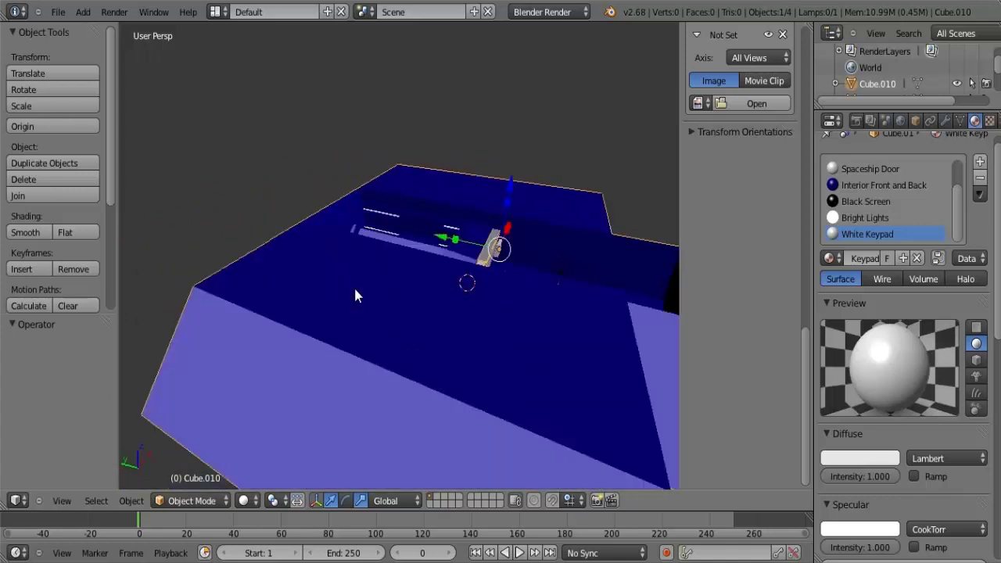
pyautogui.press('KP_6')
pyautogui.press('KP_6')
pyautogui.press('KP_4')
pyautogui.press('KP_4')
pyautogui.press('KP_4')
pyautogui.press('KP_4')
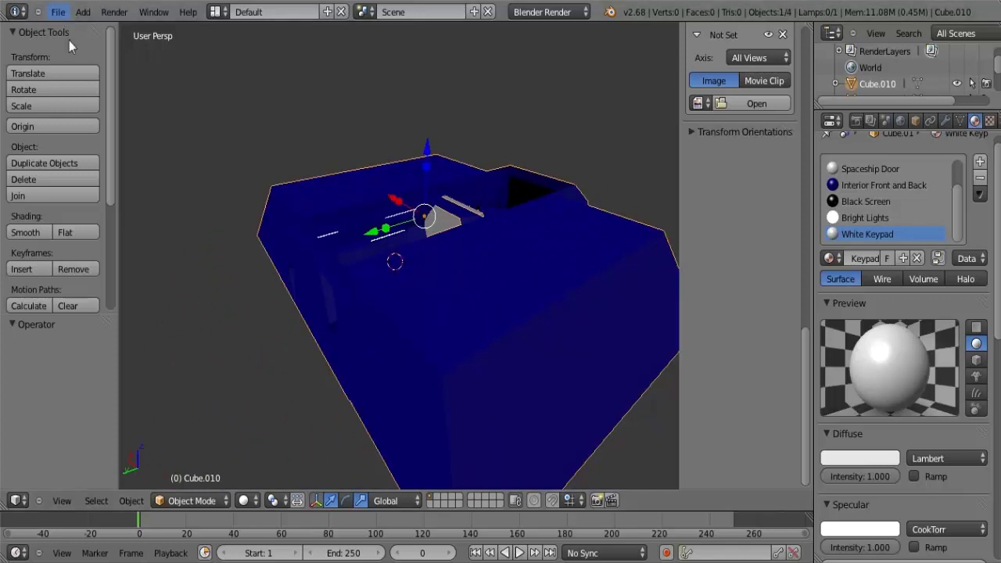
# Step: Open the recent file The Revolution Exterior.blend
pyautogui.click(62, 12)
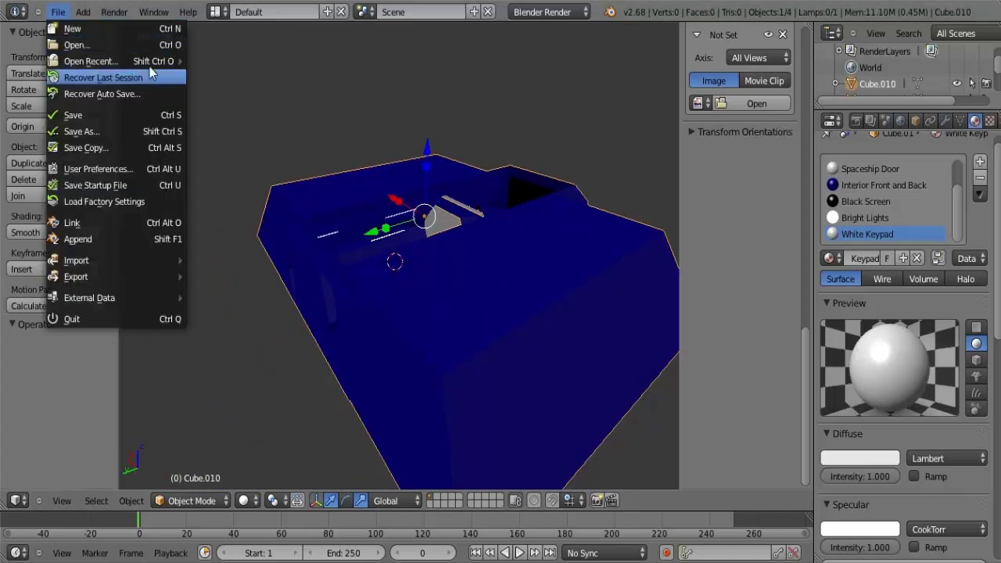
pyautogui.moveTo(157, 61)
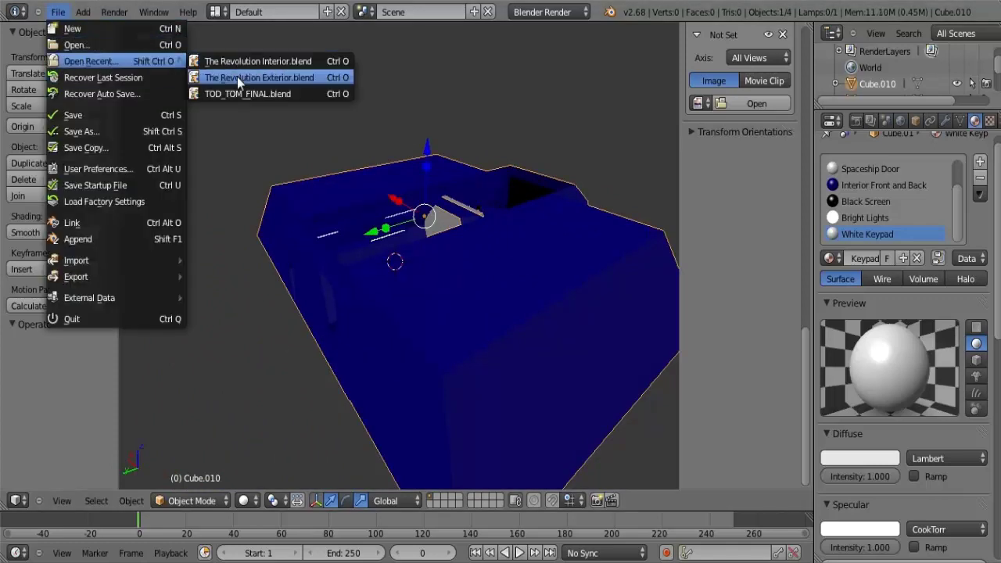
pyautogui.click(237, 77)
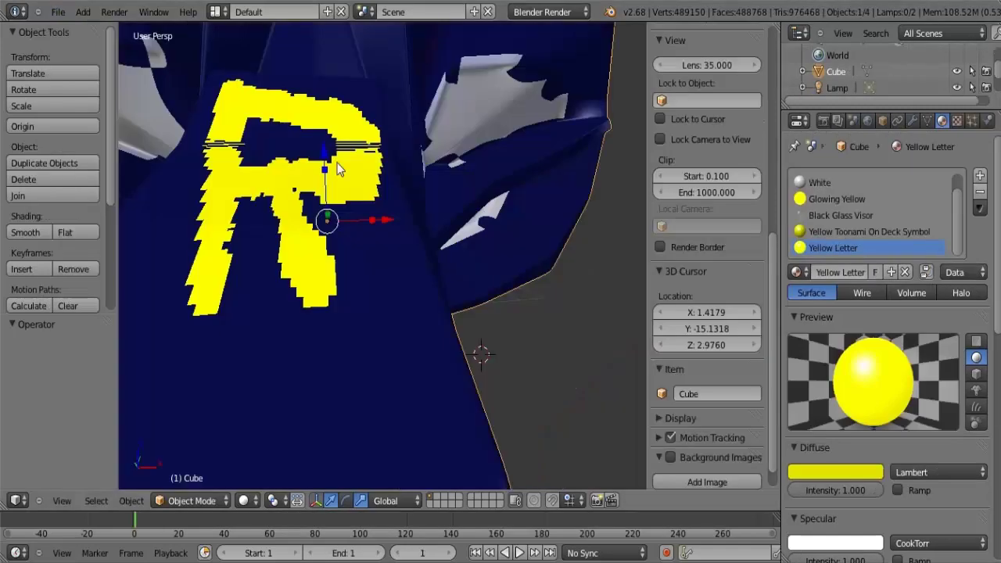
# Step: Examine the yellow R on the exterior model, widening out to the whole ship with its wings and black visor
pyautogui.moveTo(338, 163); pyautogui.dragTo(337, 163, button='middle')
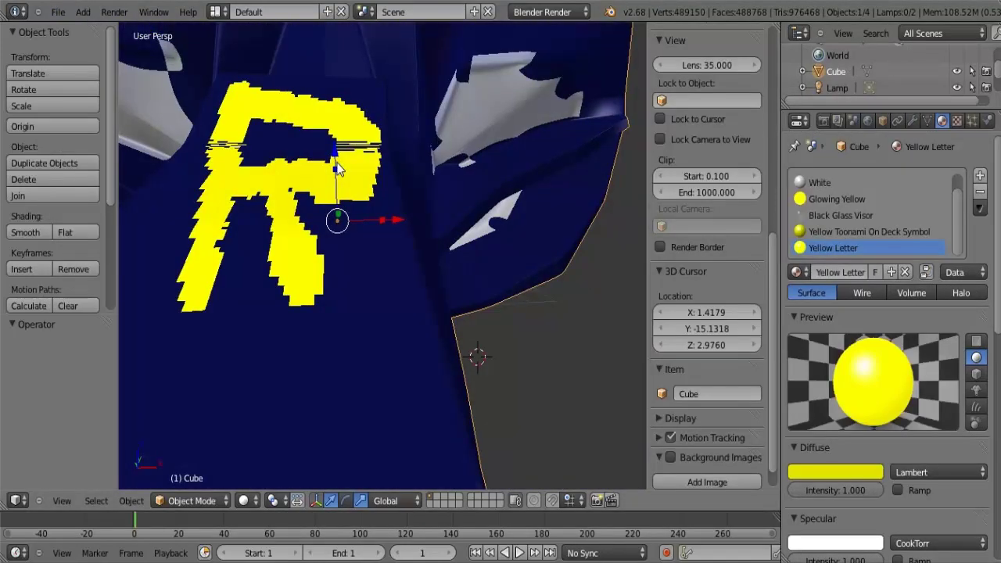
pyautogui.scroll(-5, 337, 167)
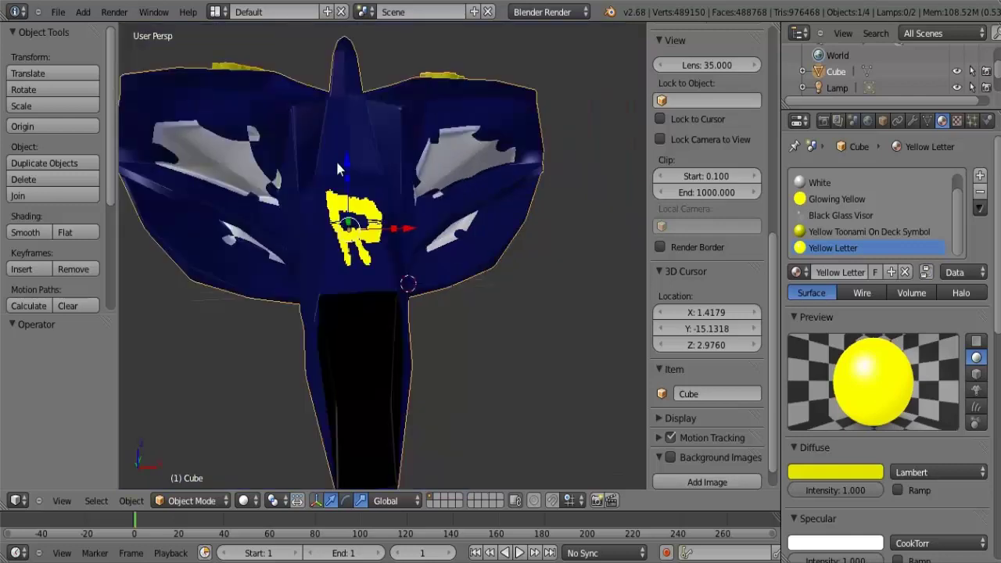
pyautogui.scroll(-5, 337, 166)
pyautogui.scroll(4, 337, 166)
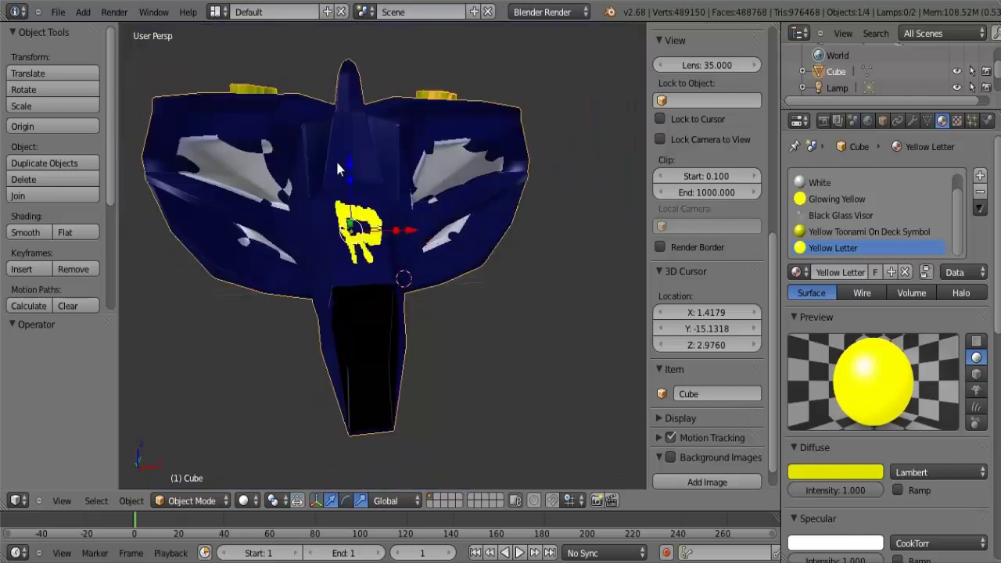